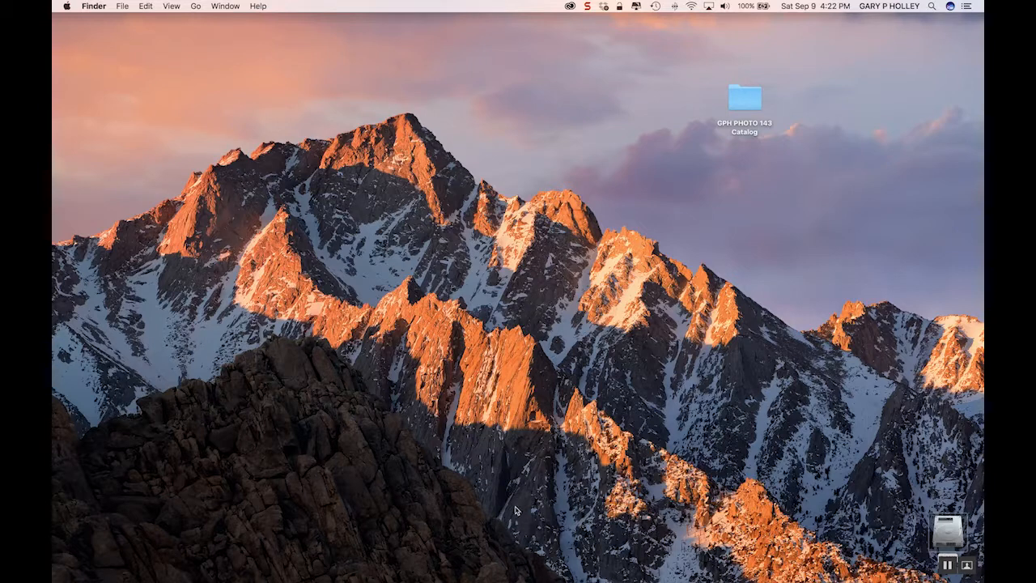
Open the GPH PHOTO 143 Catalog.lrcat file from the GPH PHOTO 143 Catalog folder on the desktop in Lightroom.
{"action": "left_click", "coordinate": [754, 103]}
{"action": "double_click", "coordinate": [754, 103]}
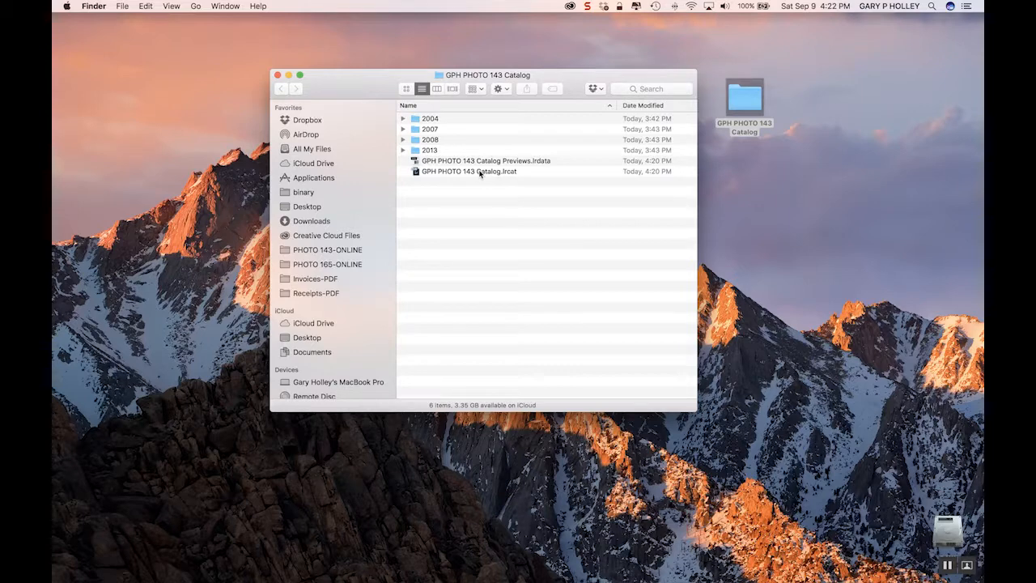
{"action": "double_click", "coordinate": [496, 171]}
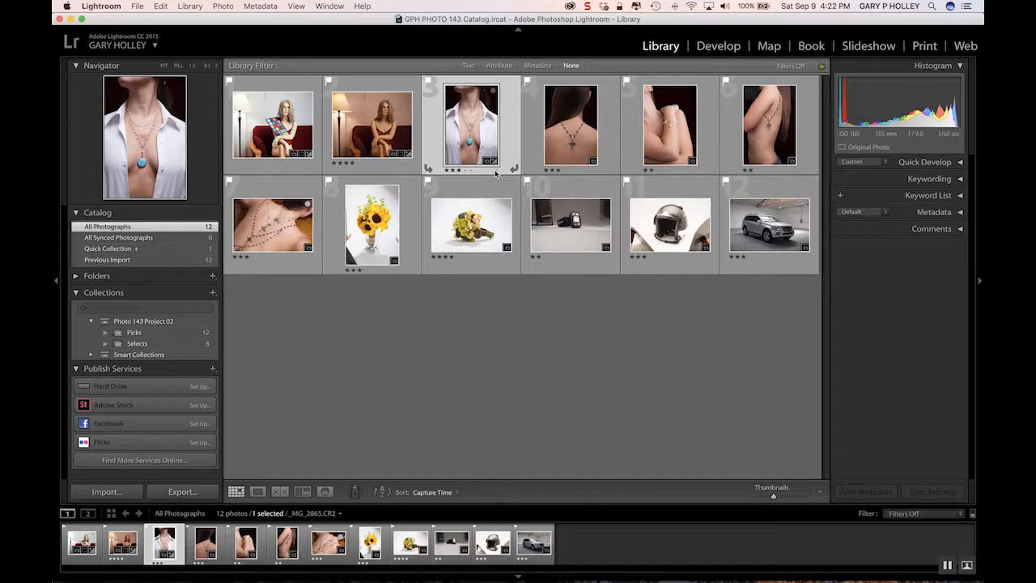
Show the Selects collection and open its turquoise pendant photo in the Develop module.
{"action": "left_click", "coordinate": [147, 346]}
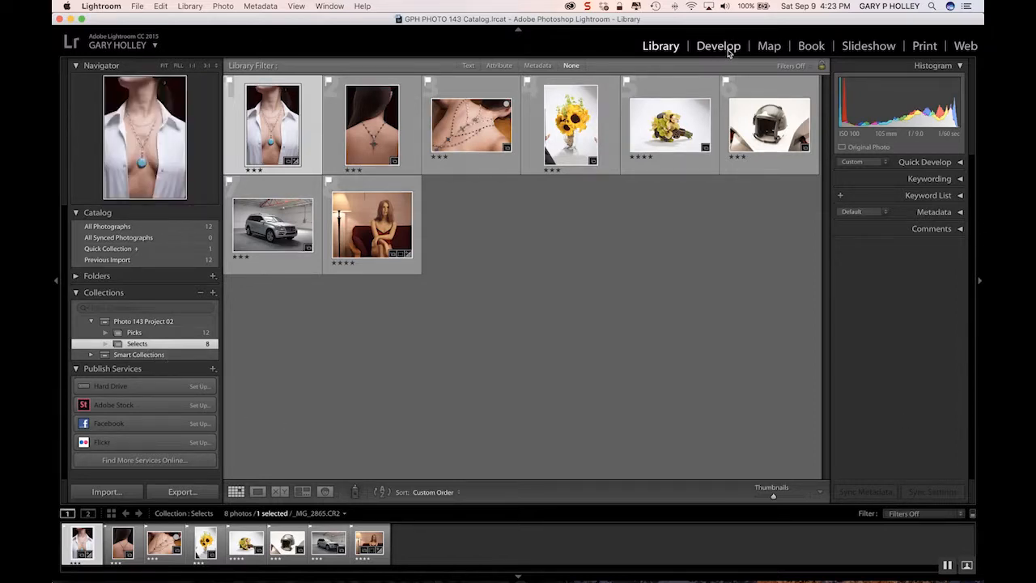
{"action": "left_click", "coordinate": [721, 47]}
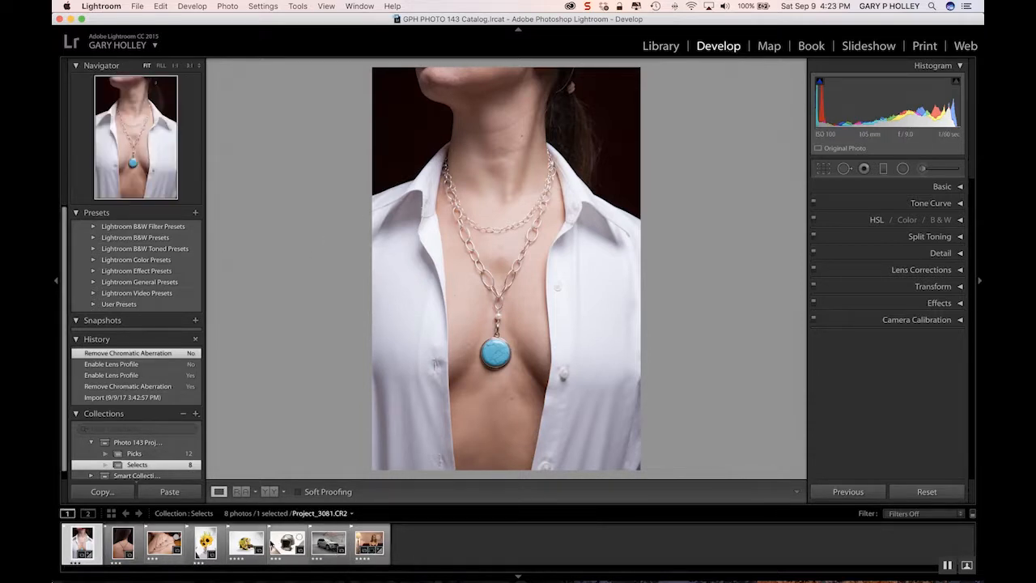
{"action": "left_click", "coordinate": [123, 542]}
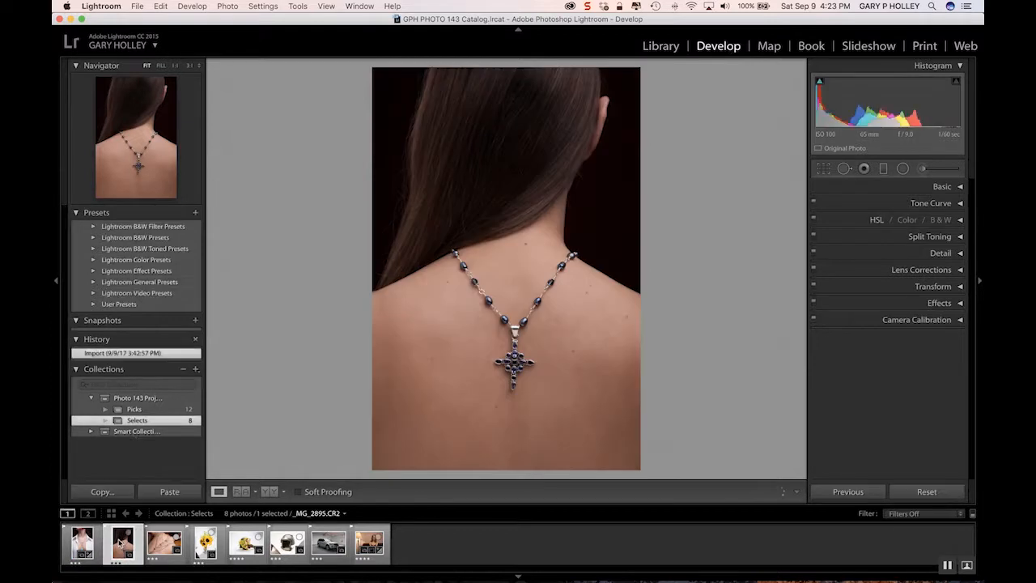
{"action": "left_click", "coordinate": [82, 547]}
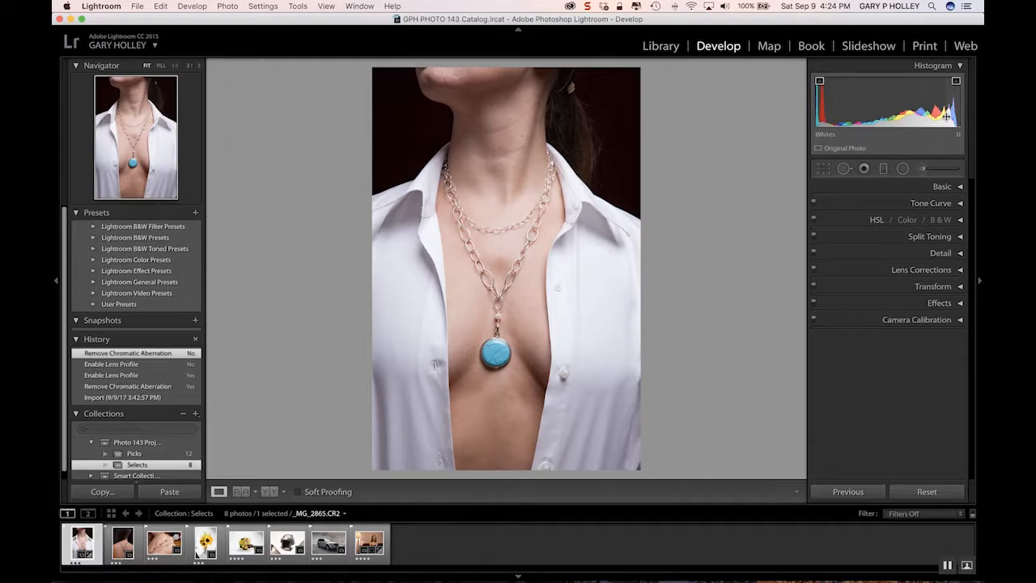
Raise the Whites to +77 from the histogram and inspect the shirt's blown highlights with the highlight clipping warning off and on.
{"action": "mouse_move", "coordinate": [961, 113]}
{"action": "left_mouse_down"}
{"action": "mouse_move", "coordinate": [991, 112]}
{"action": "mouse_move", "coordinate": [951, 104]}
{"action": "left_mouse_up"}
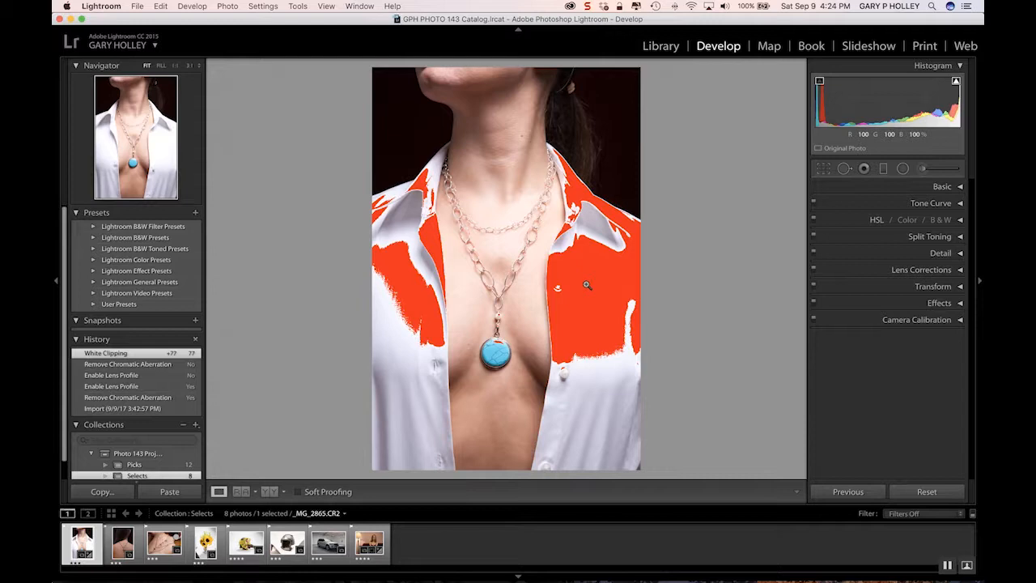
{"action": "left_click", "coordinate": [956, 82]}
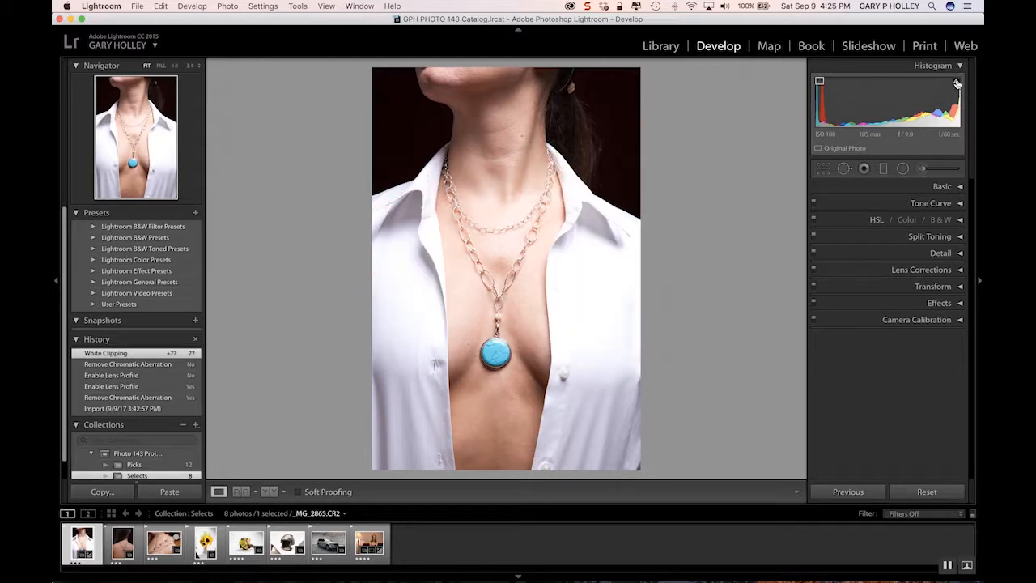
{"action": "left_click", "coordinate": [598, 294]}
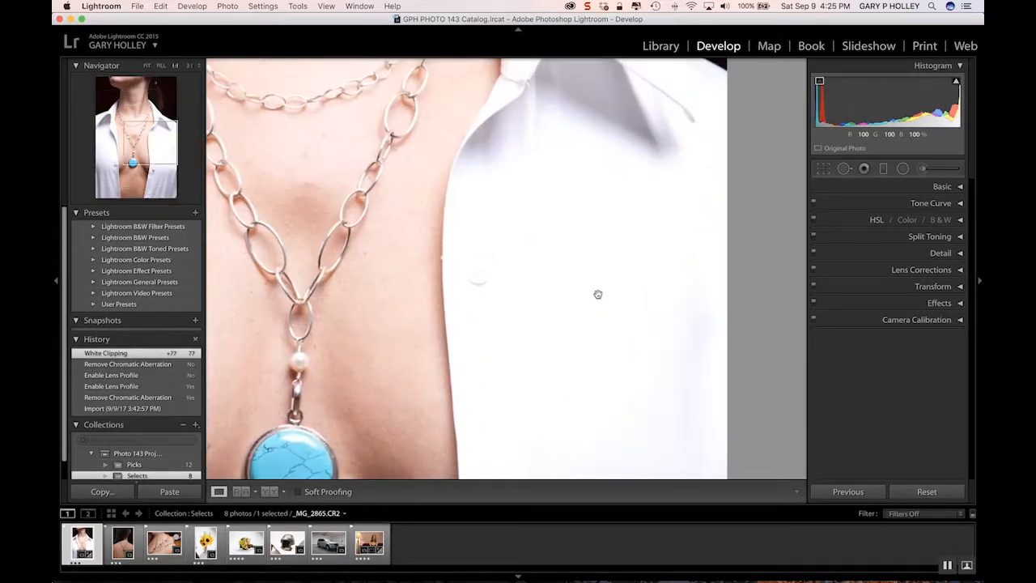
{"action": "left_click_drag", "start_coordinate": [620, 370], "coordinate": [540, 161]}
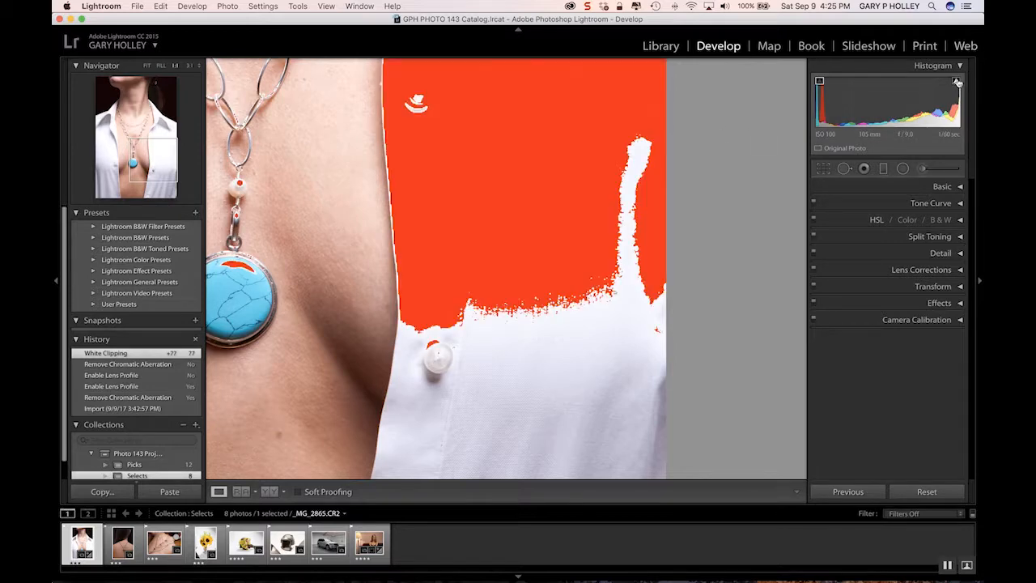
{"action": "left_click", "coordinate": [432, 187]}
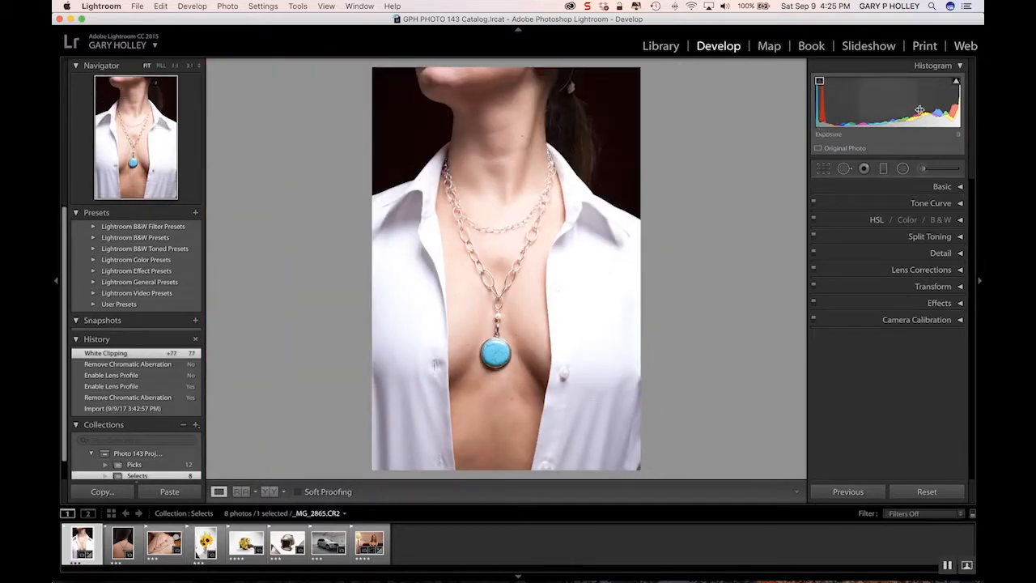
{"action": "mouse_move", "coordinate": [956, 83]}
{"action": "left_click", "coordinate": [955, 82]}
Try lowering the Blacks to -47 from the histogram, and undo both the Blacks and Whites adjustments.
{"action": "left_click_drag", "start_coordinate": [818, 108], "coordinate": [792, 107]}
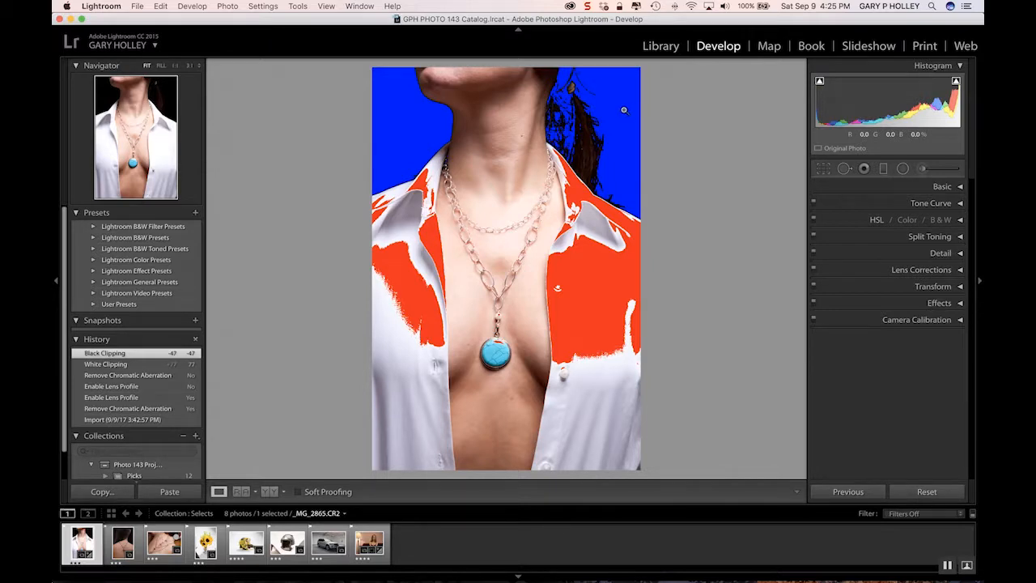
{"action": "key", "text": "super+z"}
{"action": "key", "text": "super+z"}
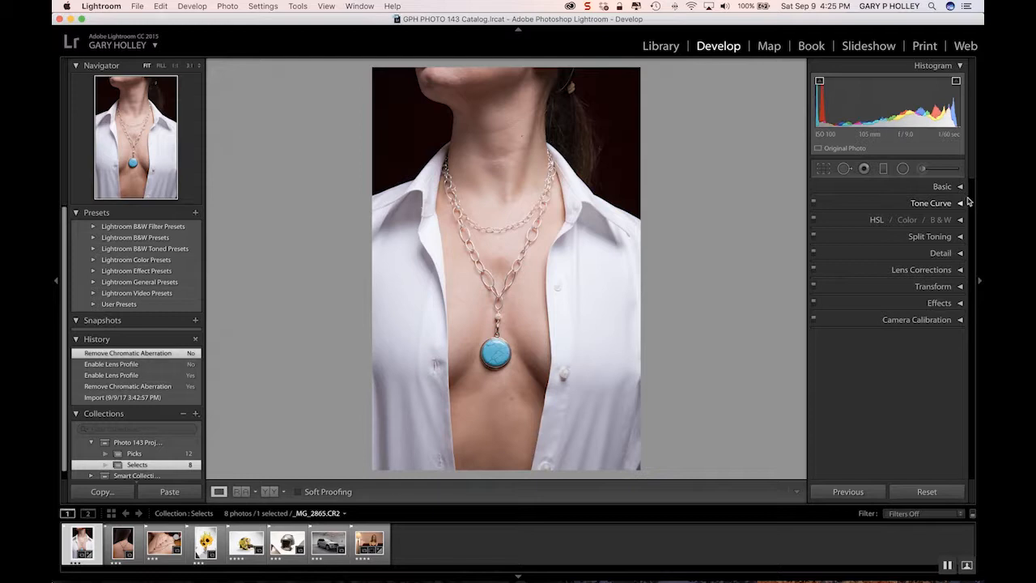
Enable Remove Chromatic Aberration and Enable Profile Corrections in the photo's lens corrections.
{"action": "left_click", "coordinate": [961, 271]}
{"action": "left_click", "coordinate": [833, 304]}
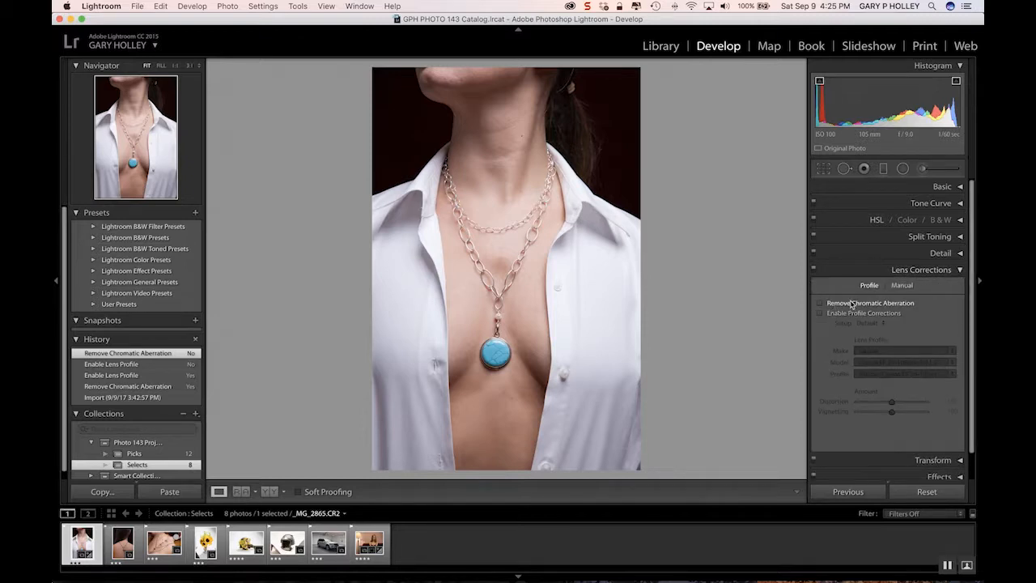
{"action": "left_click", "coordinate": [868, 312]}
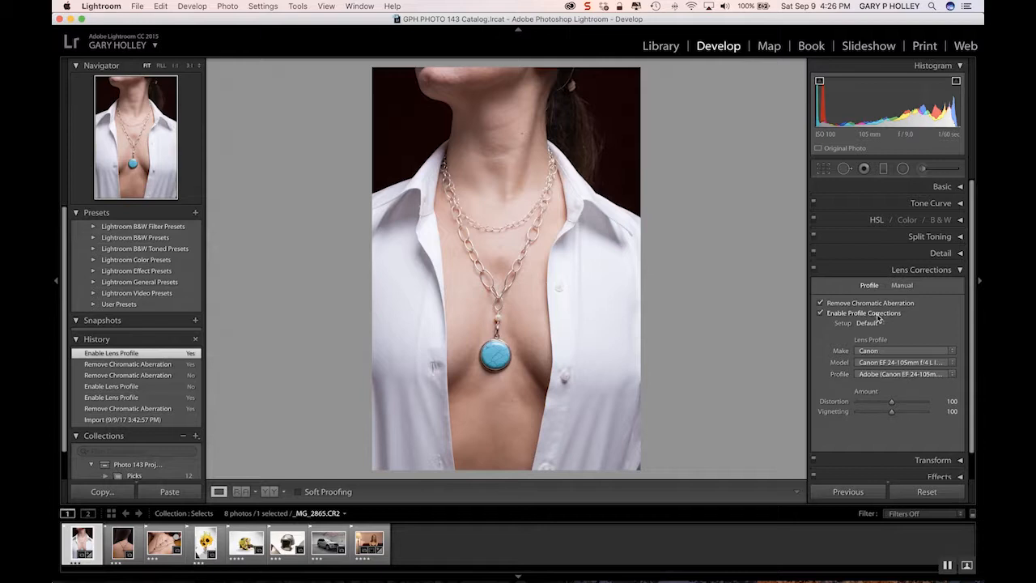
Compare the photo with and without lens profile corrections several times, leaving the corrections enabled.
{"action": "left_click", "coordinate": [882, 318]}
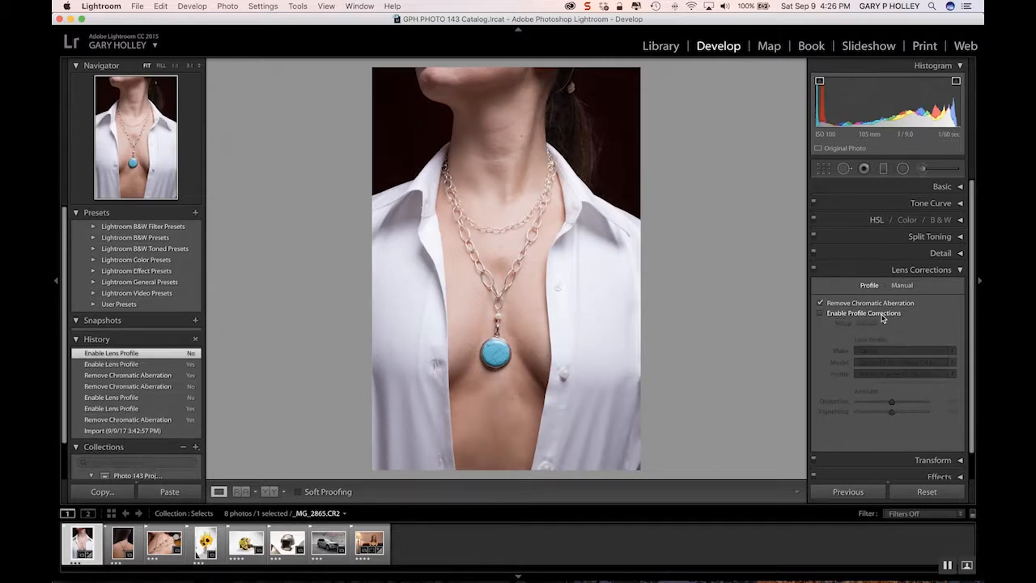
{"action": "left_click", "coordinate": [882, 318]}
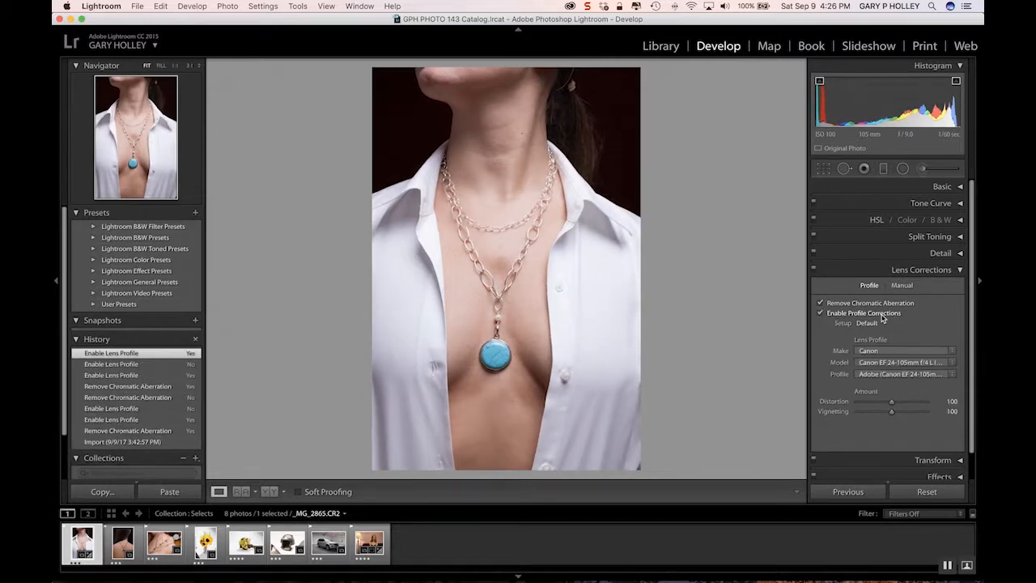
{"action": "left_click", "coordinate": [883, 318]}
{"action": "left_click", "coordinate": [882, 318]}
{"action": "left_click", "coordinate": [882, 318]}
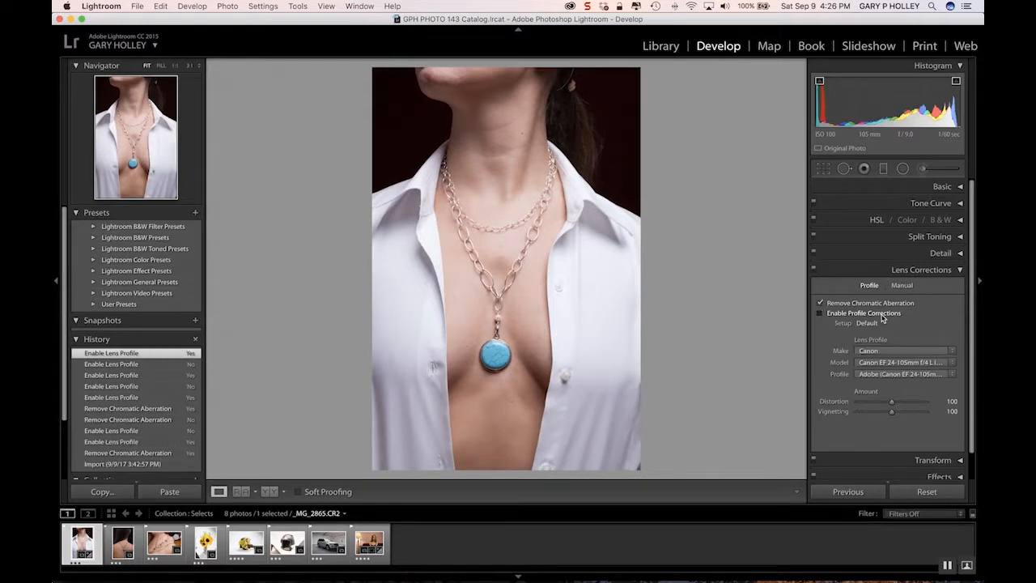
{"action": "left_click", "coordinate": [882, 318]}
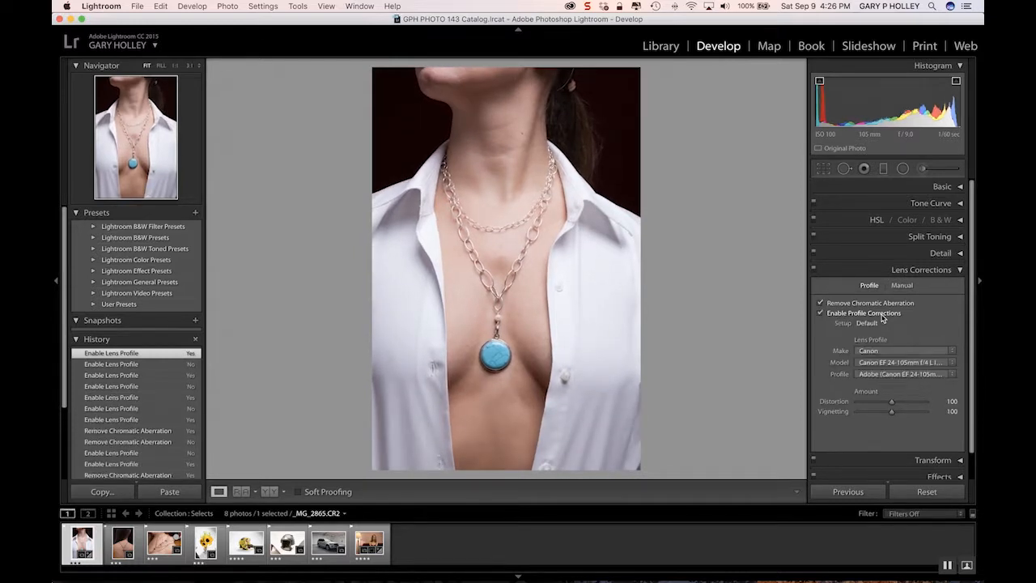
{"action": "left_click", "coordinate": [961, 270]}
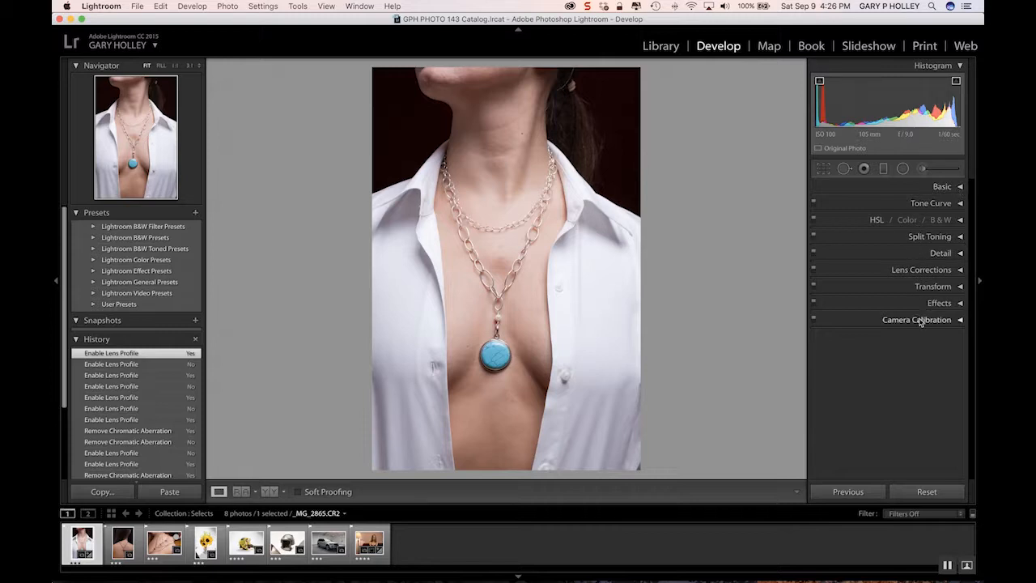
Try the Auto, Daylight and Shade white balance presets on the pendant photo.
{"action": "left_click", "coordinate": [960, 189]}
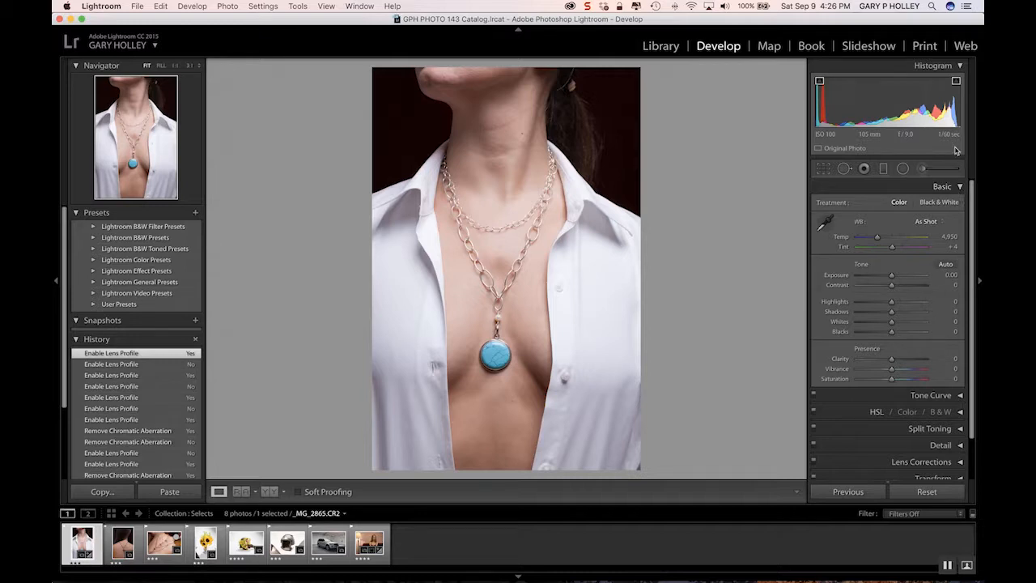
{"action": "left_click", "coordinate": [925, 220]}
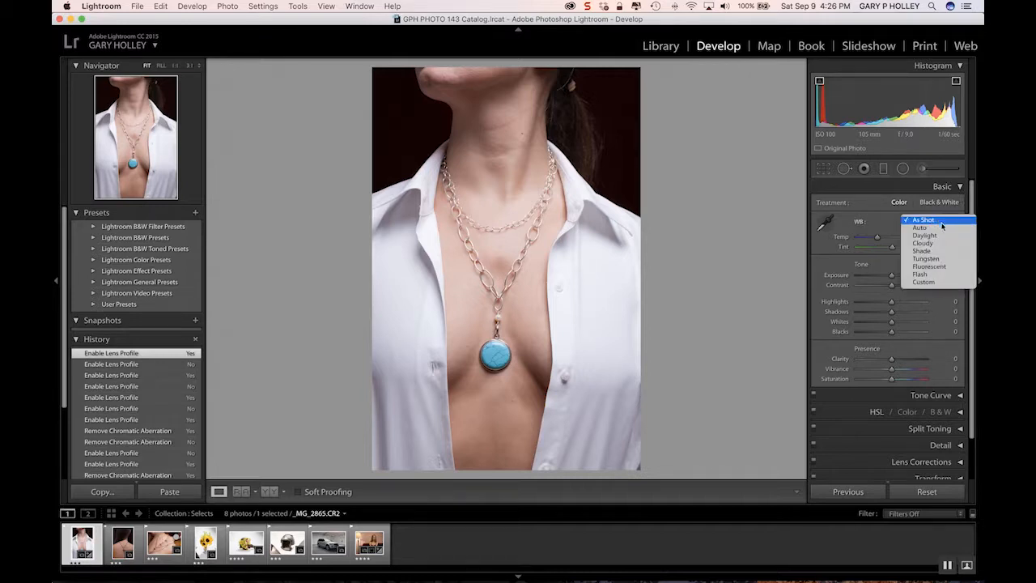
{"action": "left_click", "coordinate": [939, 229]}
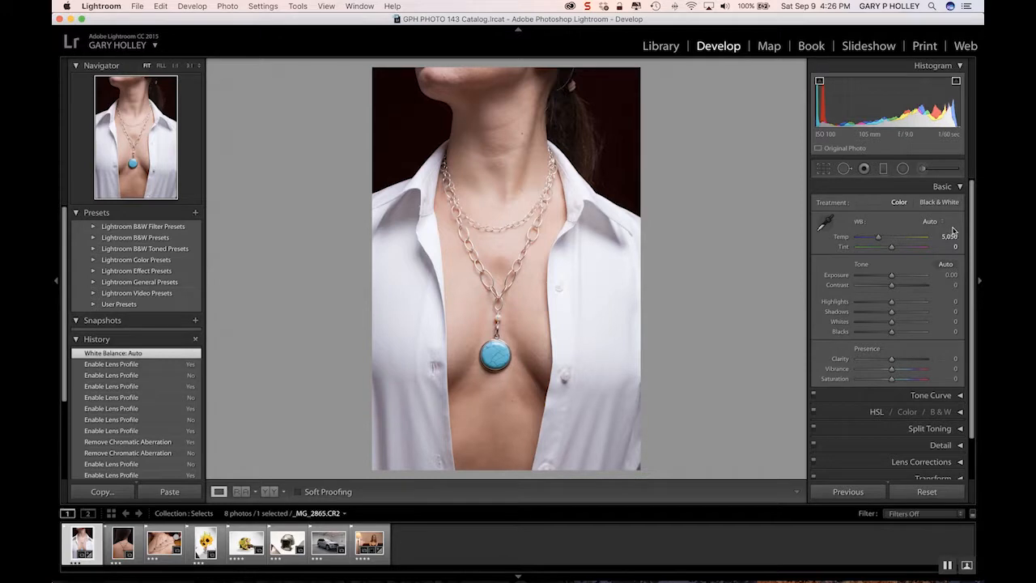
{"action": "left_click", "coordinate": [934, 221]}
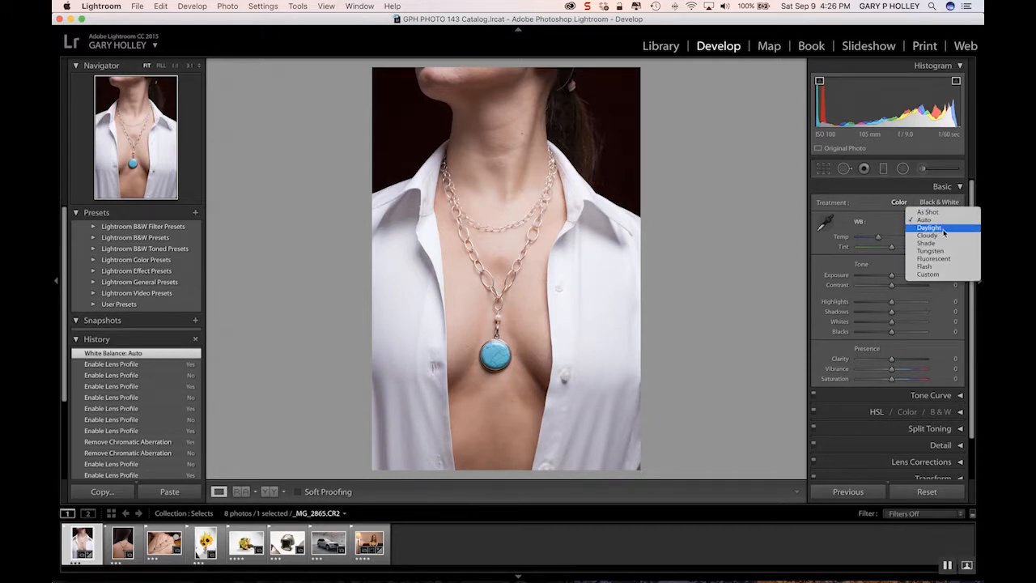
{"action": "left_click", "coordinate": [929, 228]}
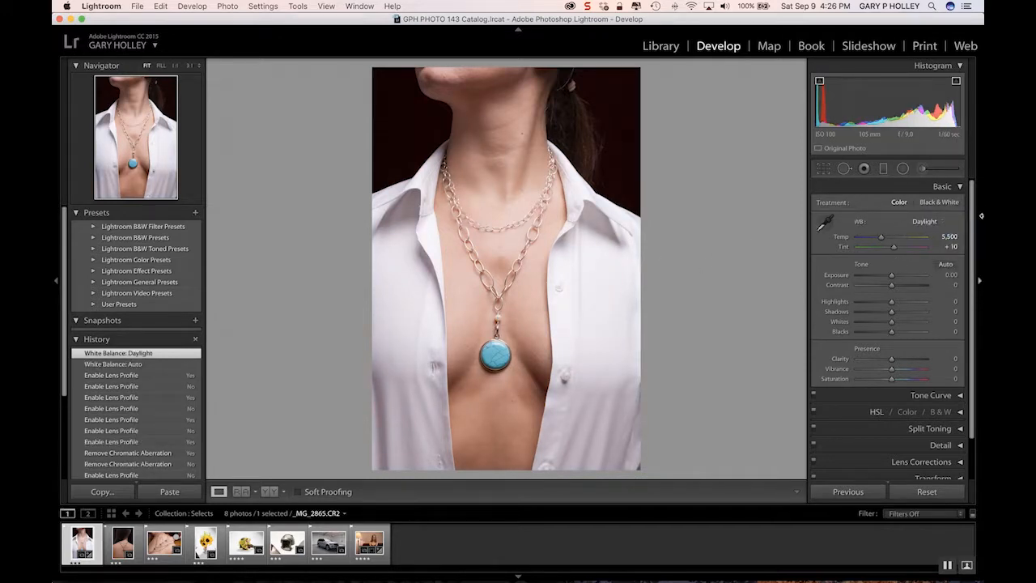
{"action": "left_click", "coordinate": [928, 221]}
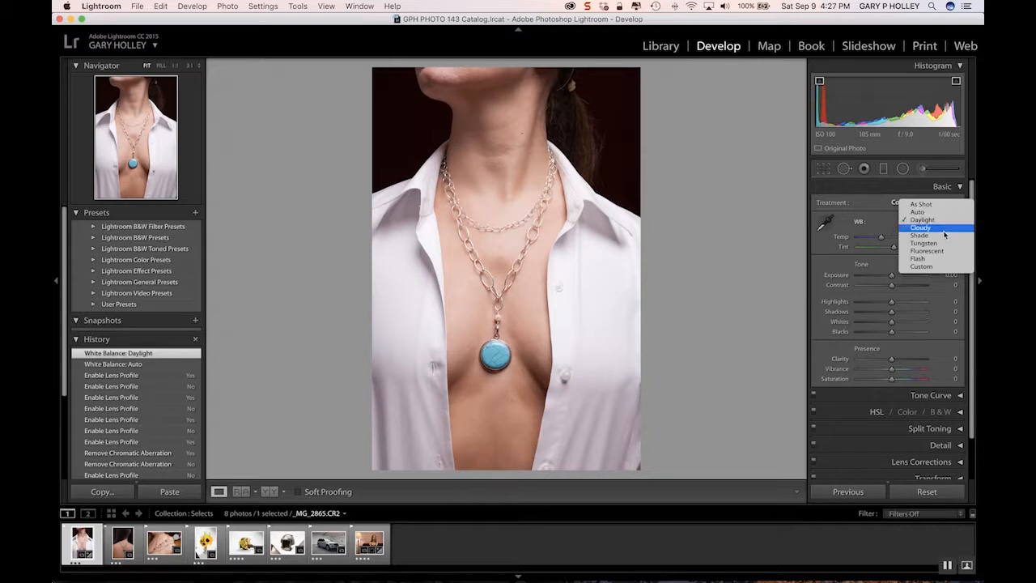
{"action": "left_click", "coordinate": [937, 234]}
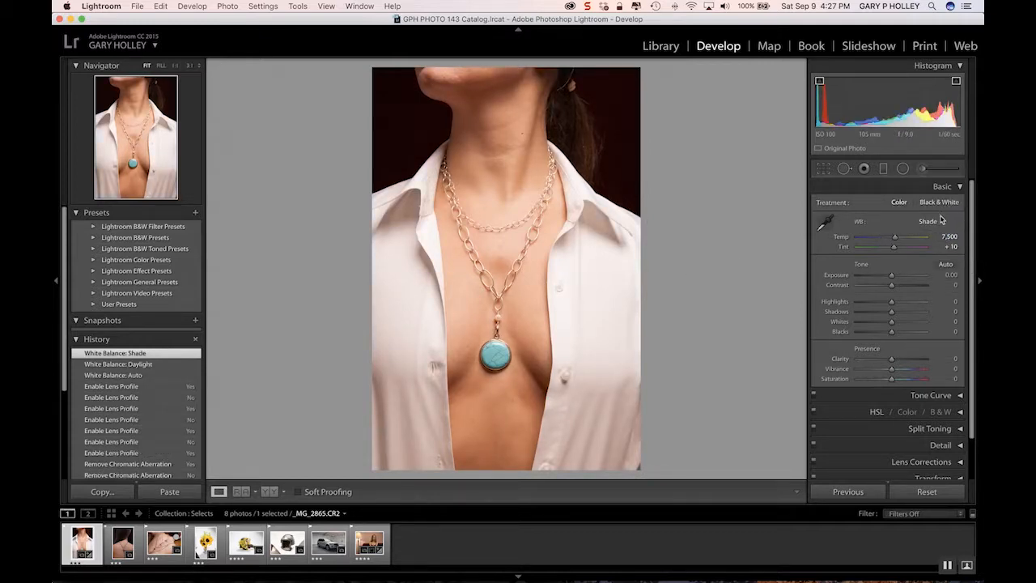
Try the Tungsten and Fluorescent white balance presets, and return the white balance to As Shot.
{"action": "left_click", "coordinate": [942, 221]}
{"action": "left_click", "coordinate": [942, 229]}
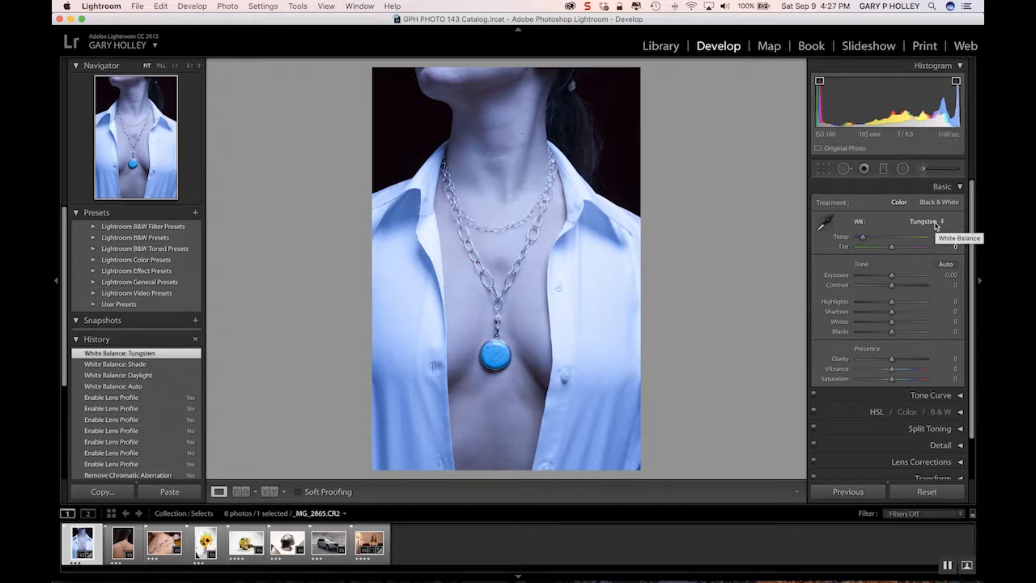
{"action": "left_click", "coordinate": [941, 223]}
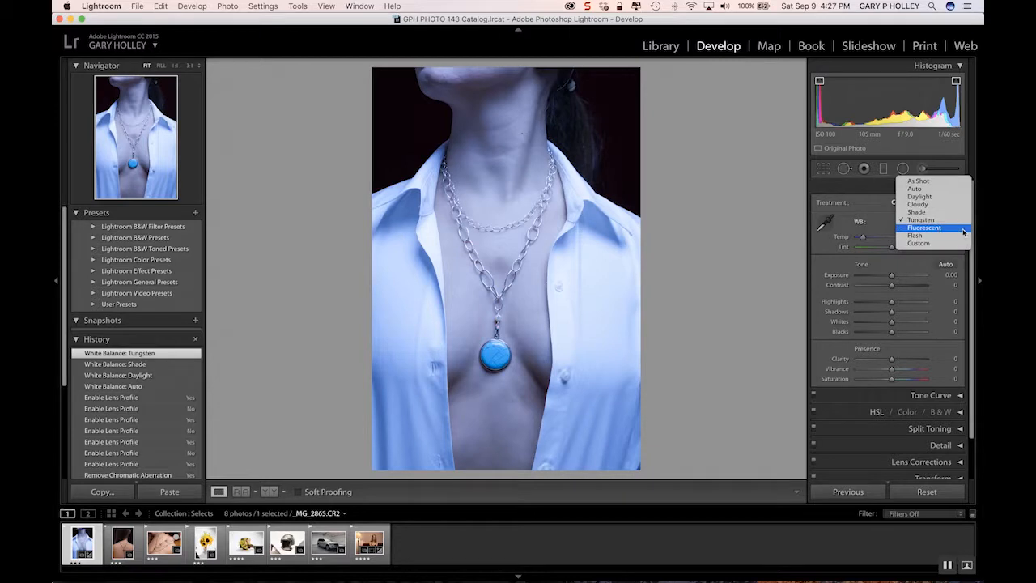
{"action": "left_click", "coordinate": [963, 232]}
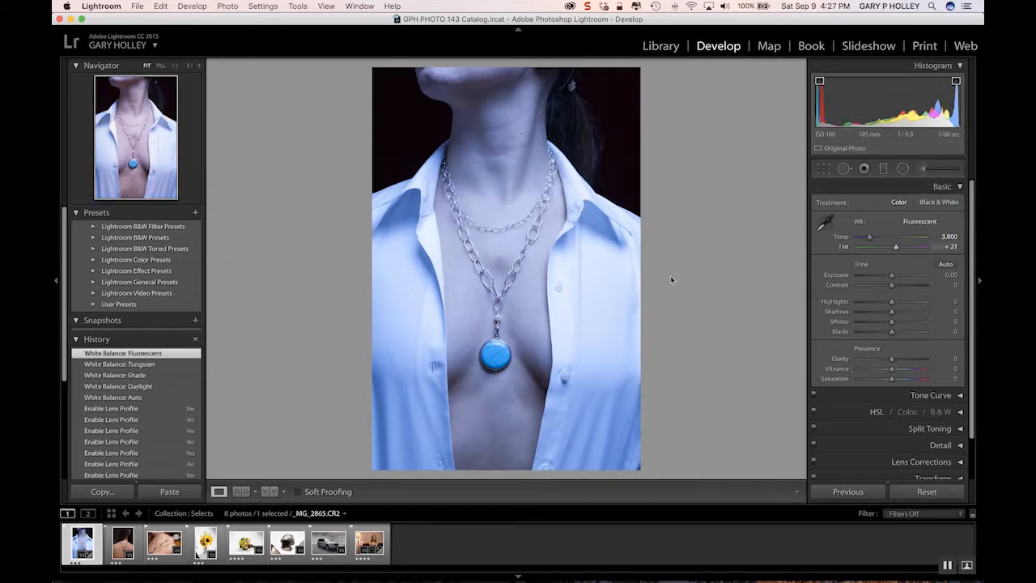
{"action": "left_click", "coordinate": [933, 225]}
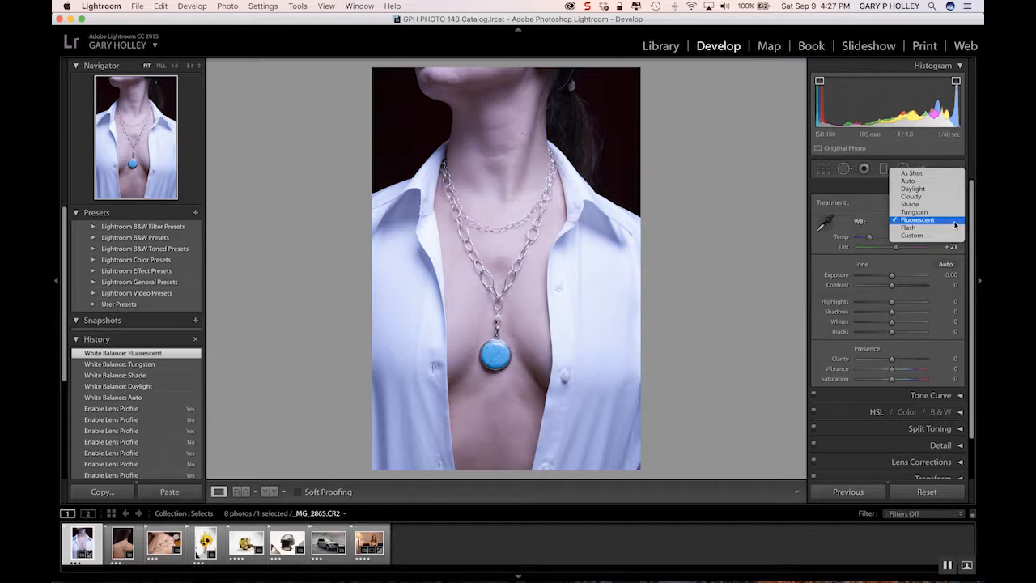
{"action": "left_click", "coordinate": [946, 176]}
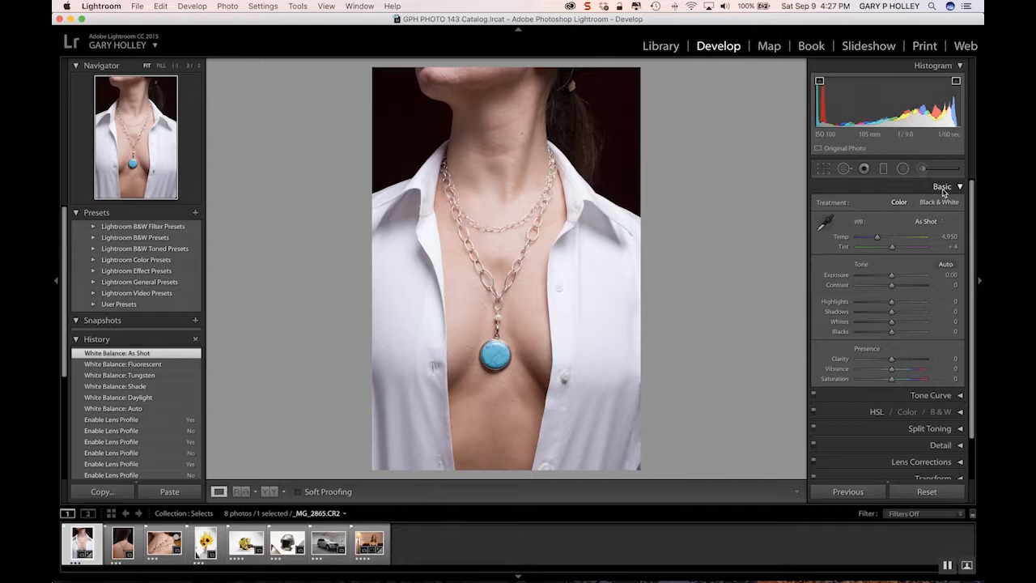
Set a custom white balance by sampling the white shirt with the White Balance Selector, and compare it with the previous setting.
{"action": "left_click", "coordinate": [825, 225]}
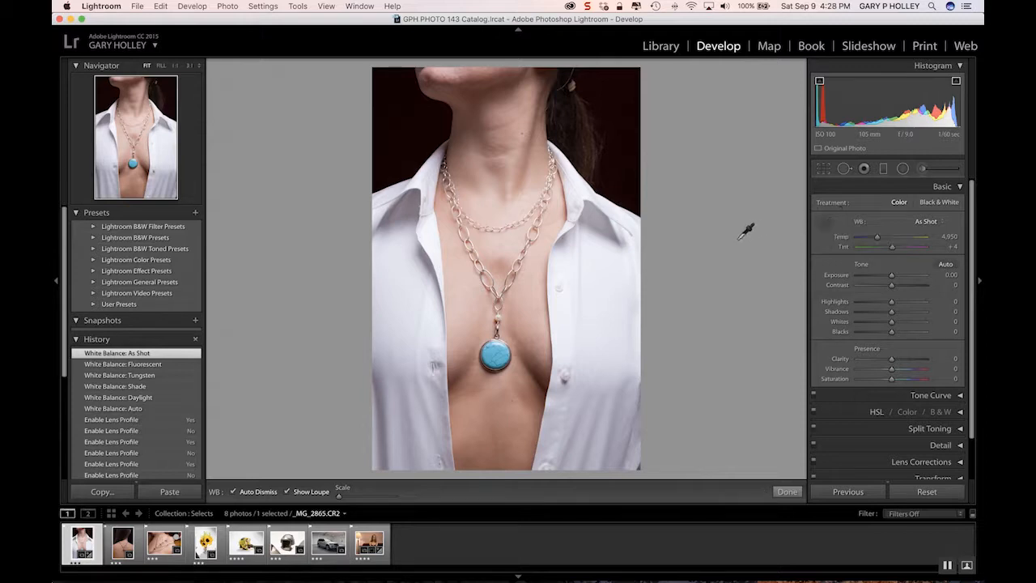
{"action": "left_click", "coordinate": [614, 283]}
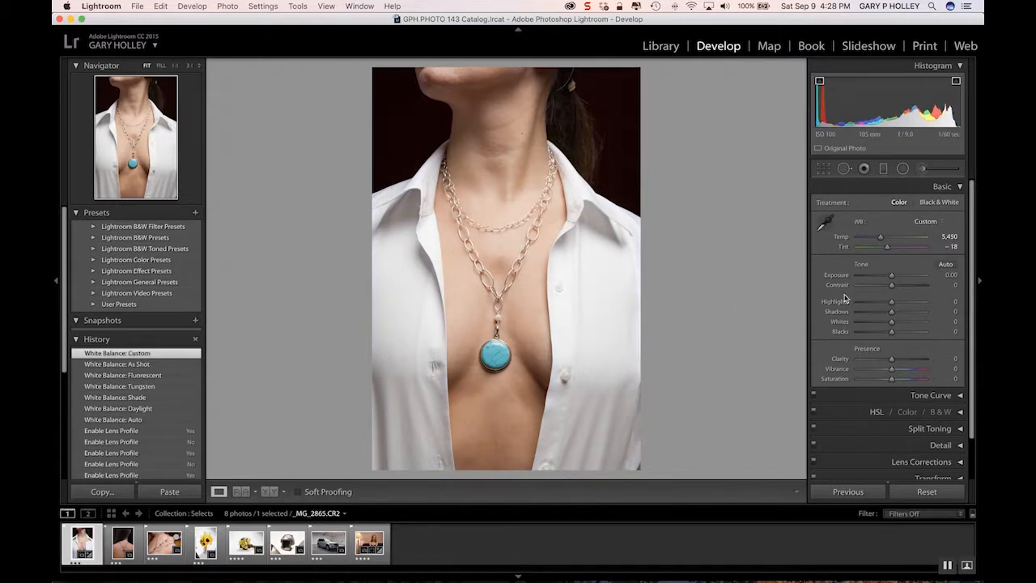
{"action": "key", "text": "super+z"}
{"action": "key", "text": "super+shift+z"}
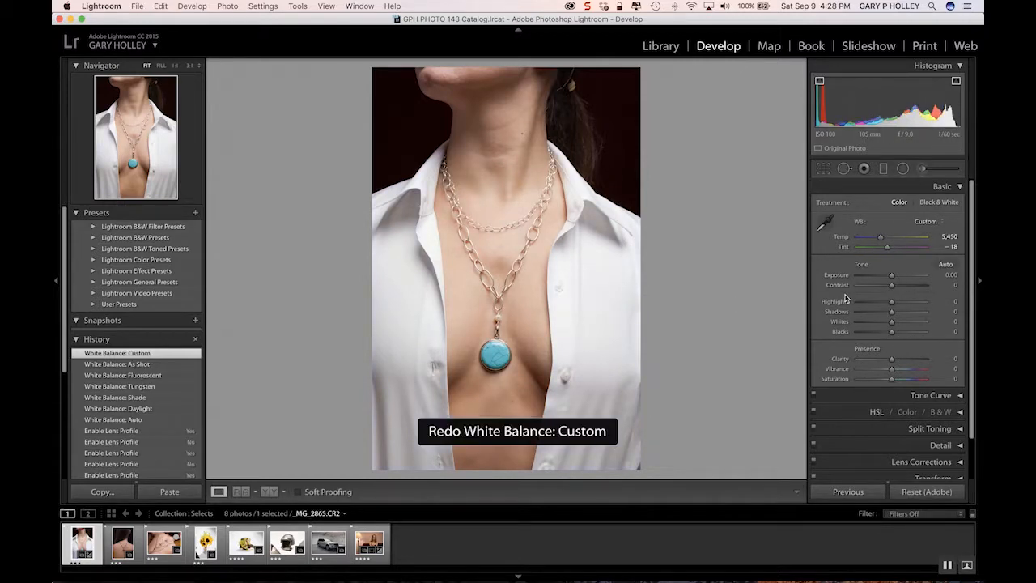
Compare the custom white balance with the As Shot setting, and try the Auto tone adjustment before undoing it.
{"action": "key", "text": "super+z"}
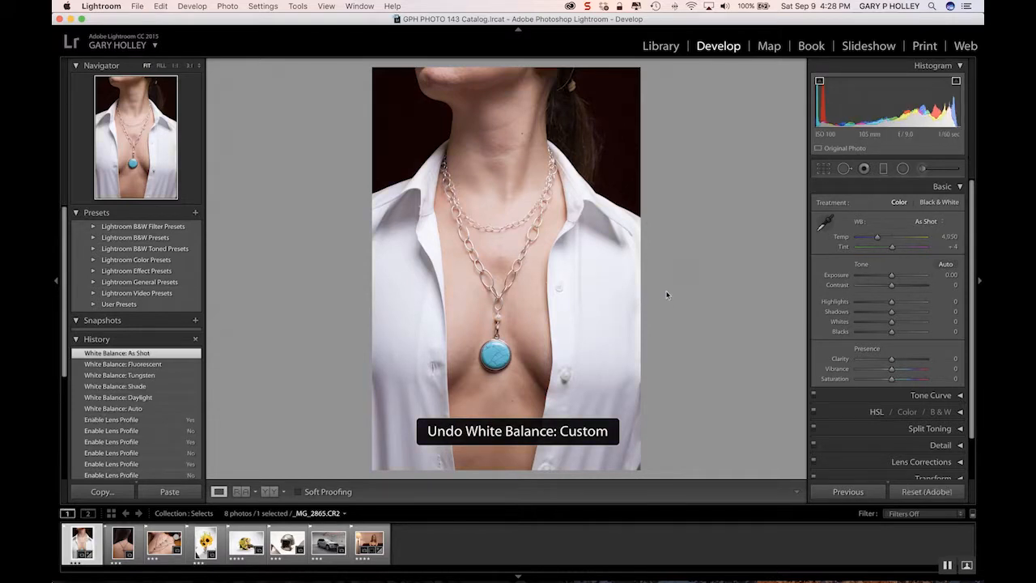
{"action": "key", "text": "super+shift+z"}
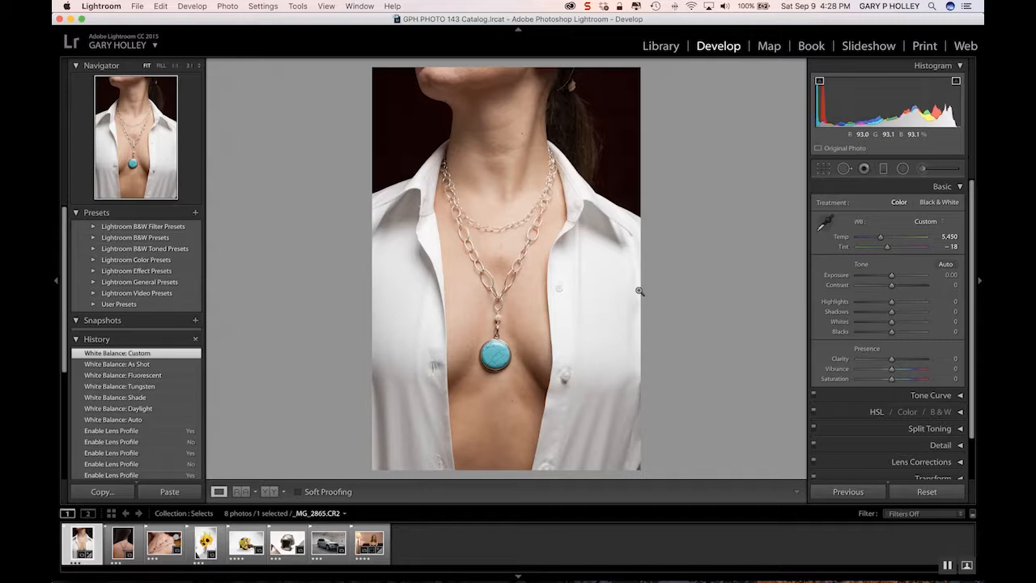
{"action": "left_click", "coordinate": [946, 265]}
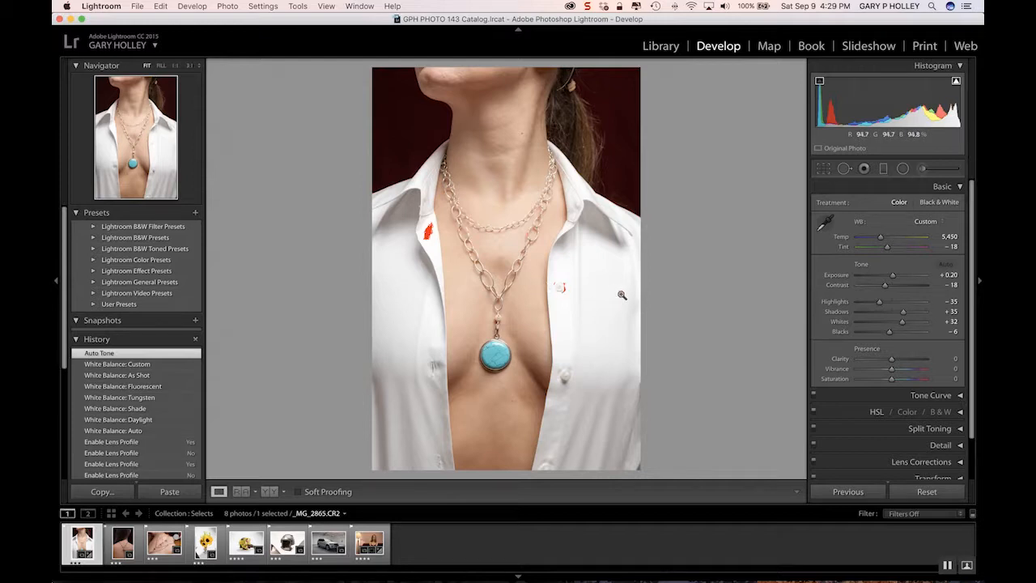
{"action": "key", "text": "super+z"}
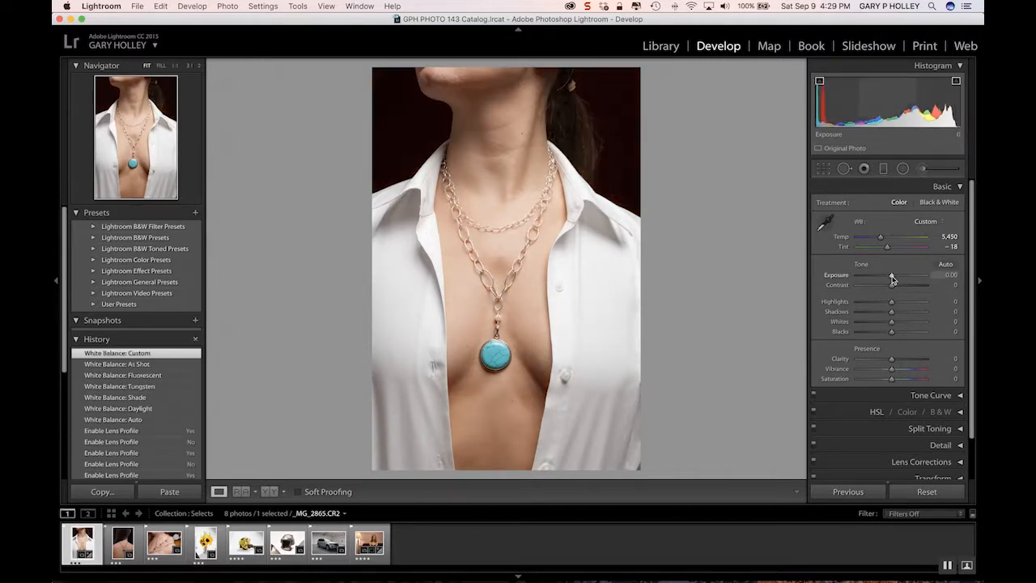
Try exposure values of +2.30 and +0.40 on the pendant photo, and settle the exposure at +0.80.
{"action": "left_click_drag", "start_coordinate": [892, 279], "coordinate": [908, 278]}
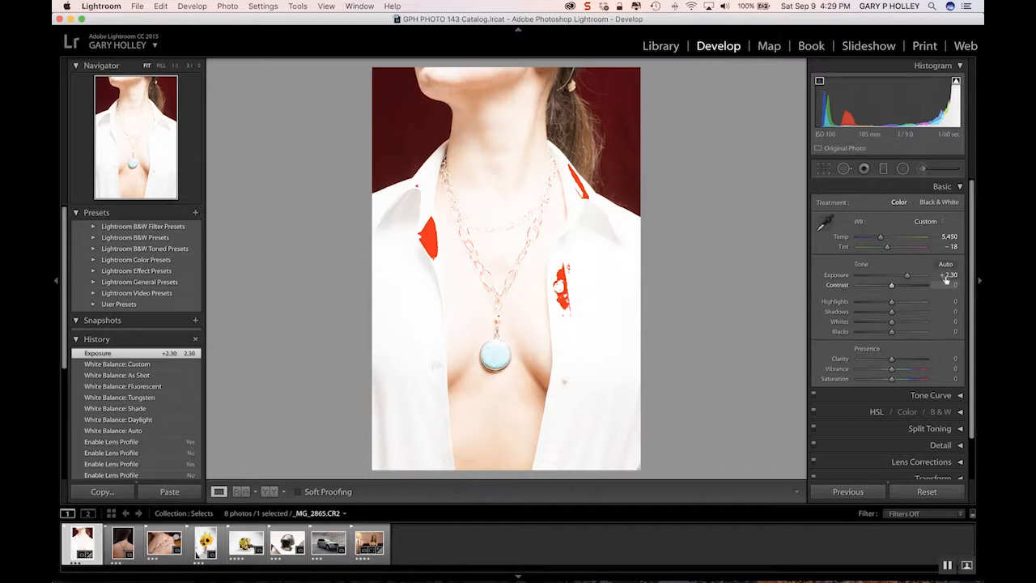
{"action": "left_click_drag", "start_coordinate": [909, 278], "coordinate": [896, 281]}
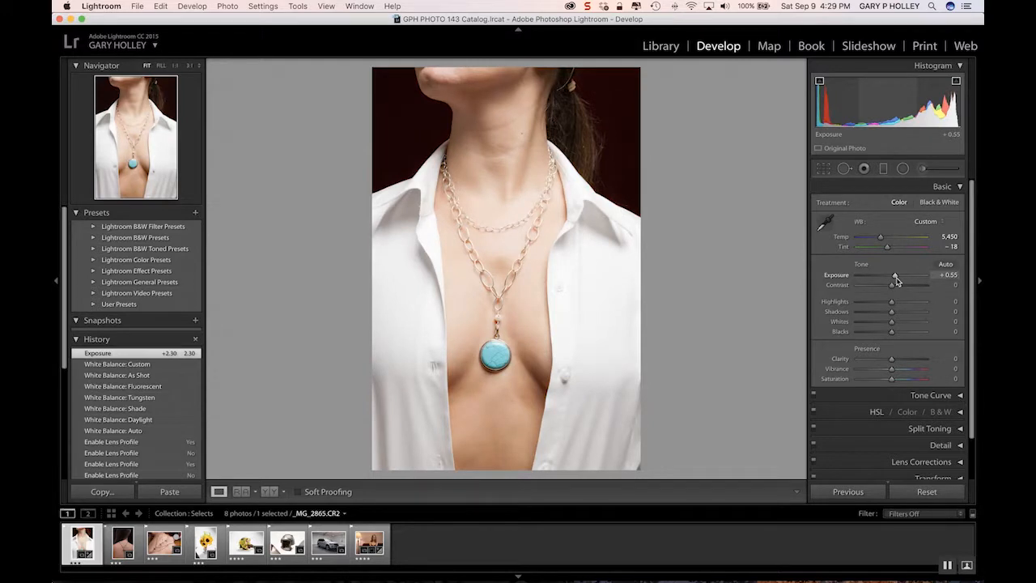
{"action": "left_click_drag", "start_coordinate": [896, 281], "coordinate": [895, 281]}
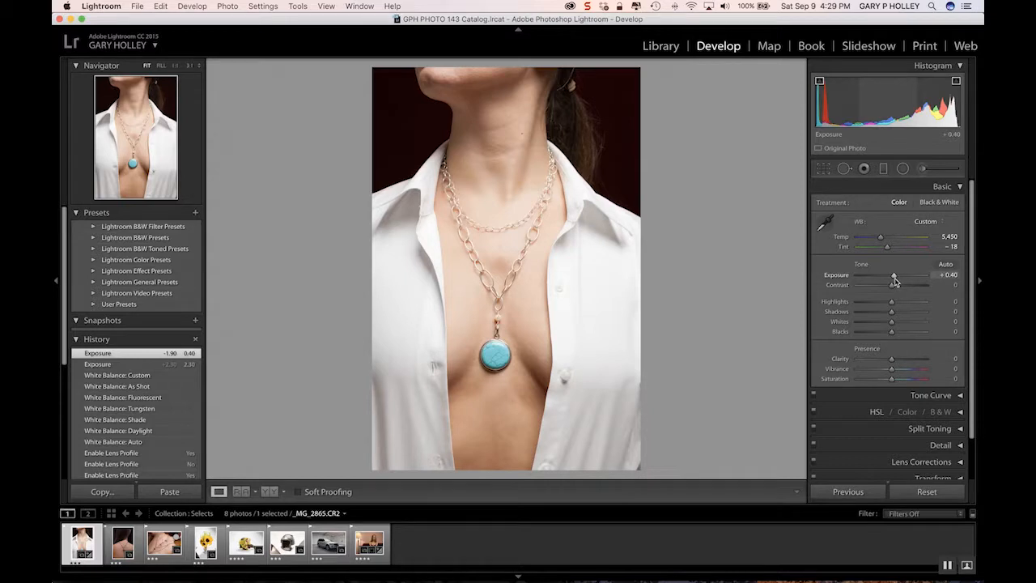
{"action": "left_click_drag", "start_coordinate": [895, 280], "coordinate": [896, 279]}
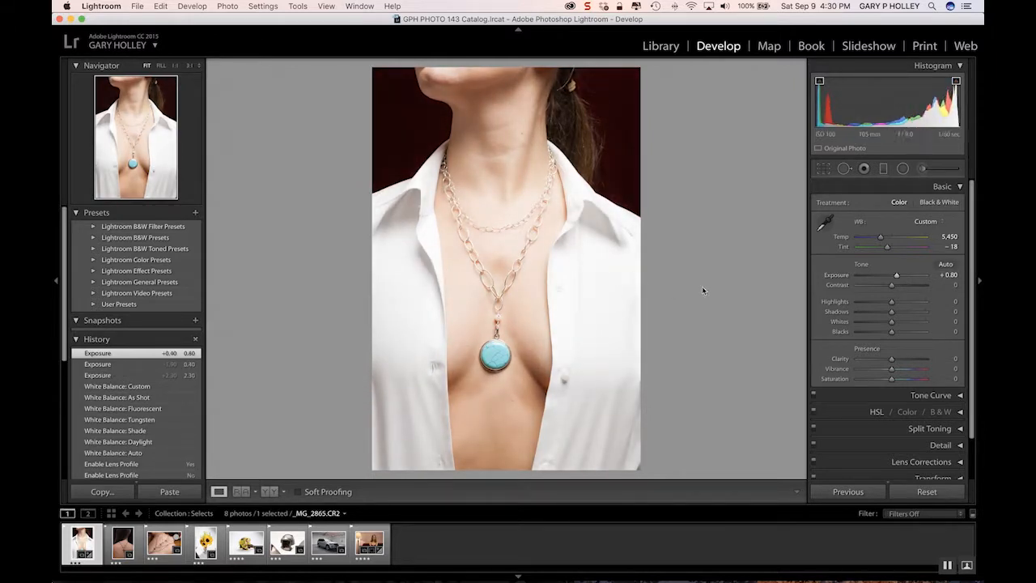
Balance the tones with Highlights at −55, Shadows at +4, Whites at +20 and Blacks at −25, and refine Exposure to +0.95.
{"action": "left_click_drag", "start_coordinate": [891, 304], "coordinate": [865, 306]}
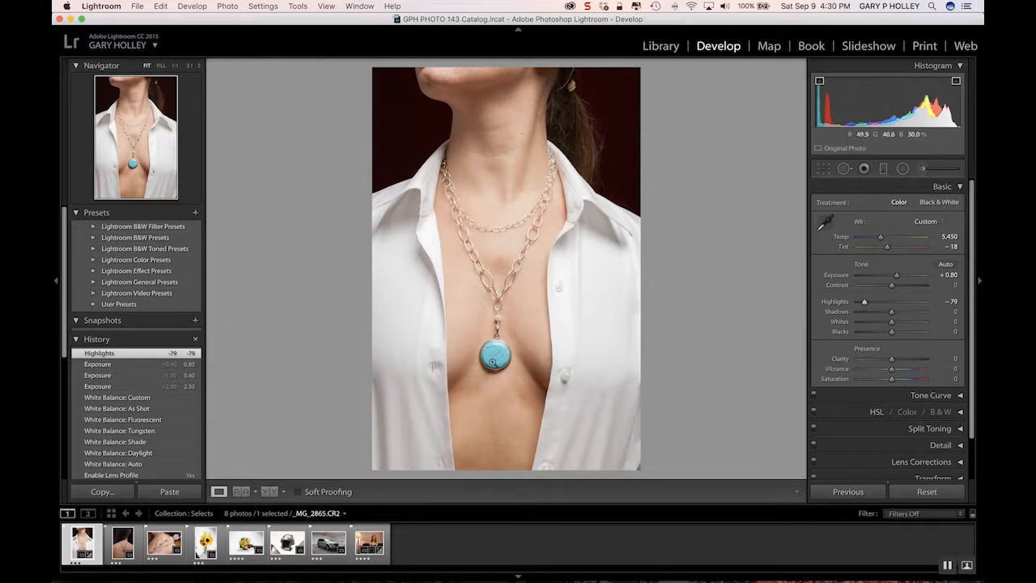
{"action": "mouse_move", "coordinate": [893, 314]}
{"action": "left_mouse_down"}
{"action": "mouse_move", "coordinate": [929, 316]}
{"action": "mouse_move", "coordinate": [894, 321]}
{"action": "left_mouse_up"}
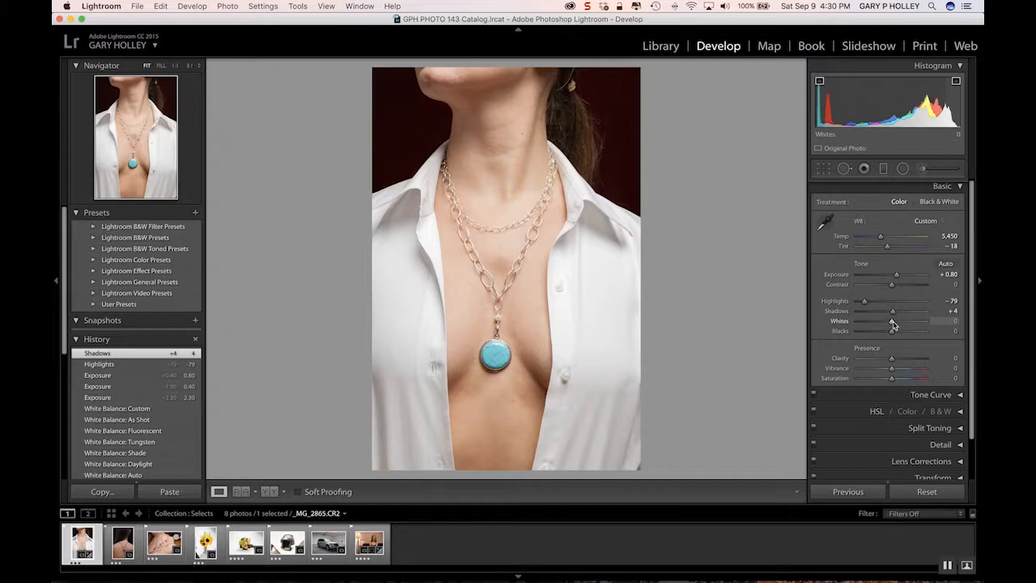
{"action": "left_click_drag", "start_coordinate": [892, 324], "coordinate": [813, 329]}
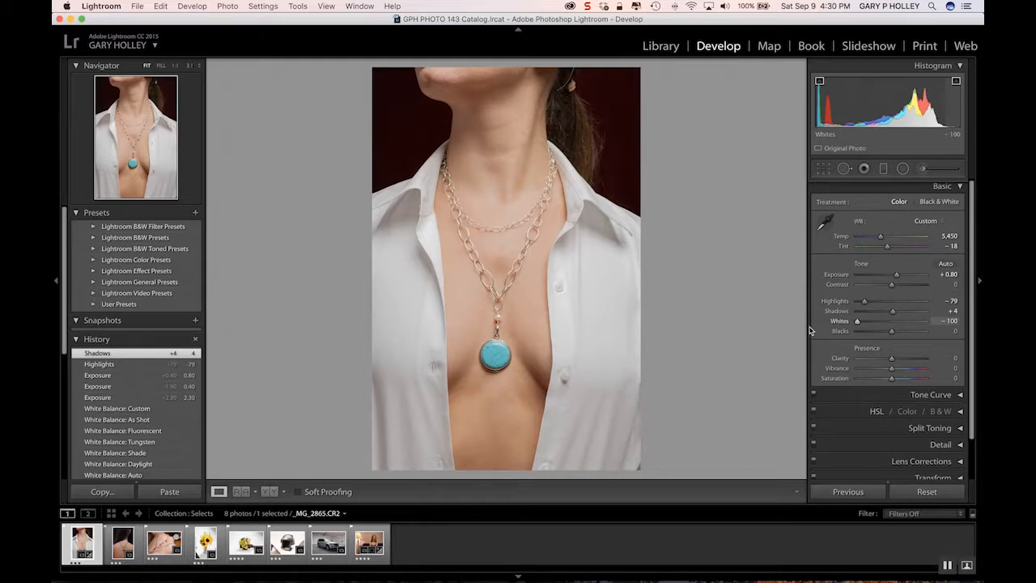
{"action": "left_click_drag", "start_coordinate": [809, 330], "coordinate": [897, 328]}
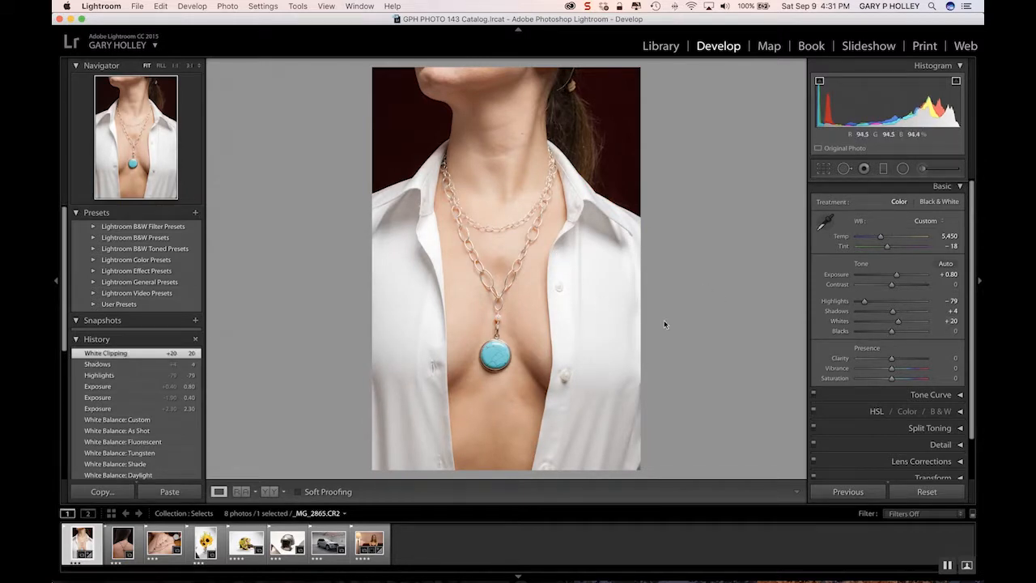
{"action": "mouse_move", "coordinate": [891, 331]}
{"action": "left_mouse_down"}
{"action": "mouse_move", "coordinate": [850, 333]}
{"action": "mouse_move", "coordinate": [883, 333]}
{"action": "left_mouse_up"}
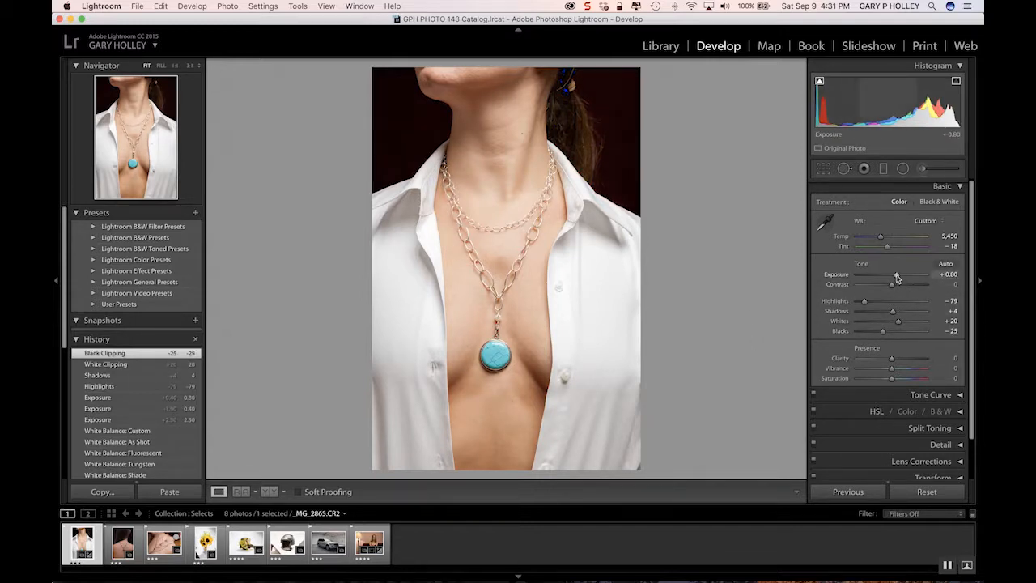
{"action": "left_click_drag", "start_coordinate": [897, 277], "coordinate": [871, 303]}
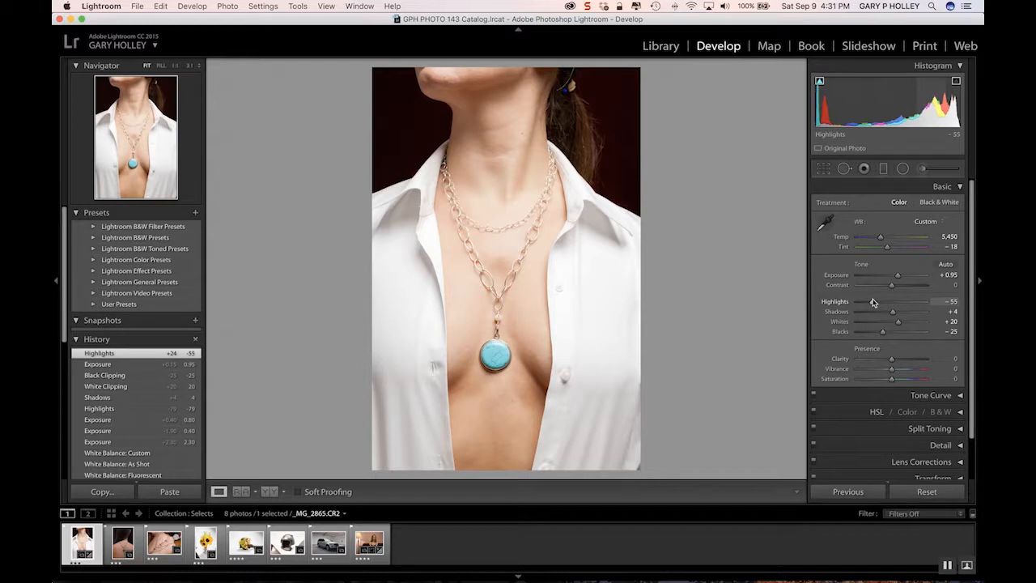
Show the photo as a Before/After Left/Right Split and examine the necklace, skin and shirt at 1:1.
{"action": "left_click", "coordinate": [283, 493]}
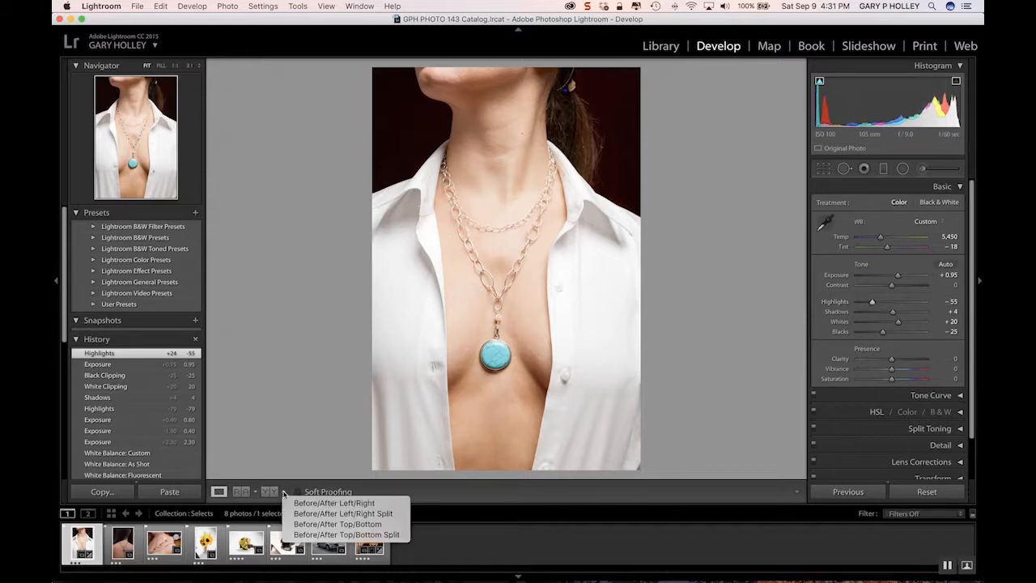
{"action": "left_click", "coordinate": [396, 515]}
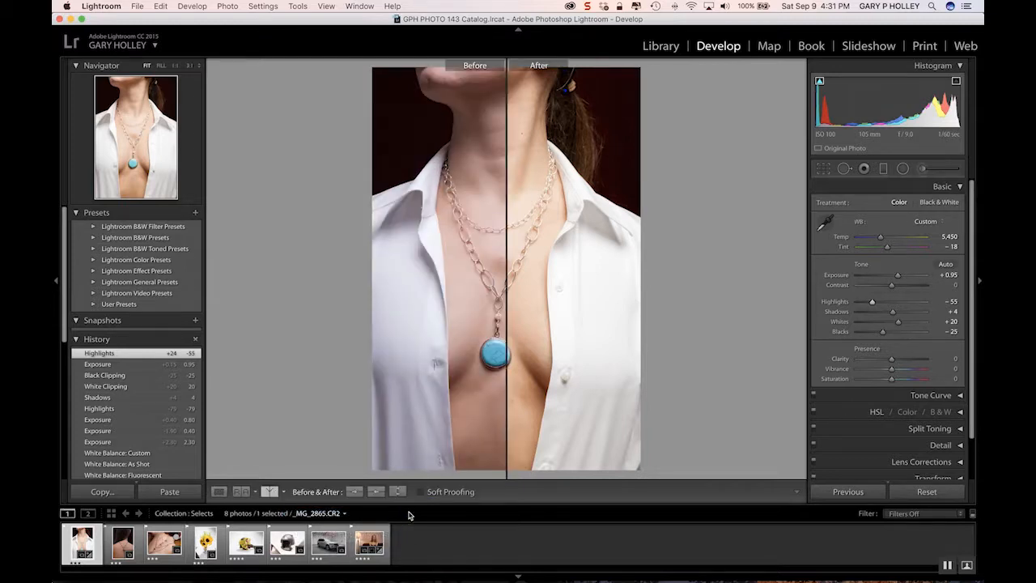
{"action": "left_click", "coordinate": [511, 253]}
{"action": "left_click_drag", "start_coordinate": [544, 241], "coordinate": [498, 85]}
{"action": "scroll", "coordinate": [583, 194], "scroll_direction": "down", "scroll_amount": 5}
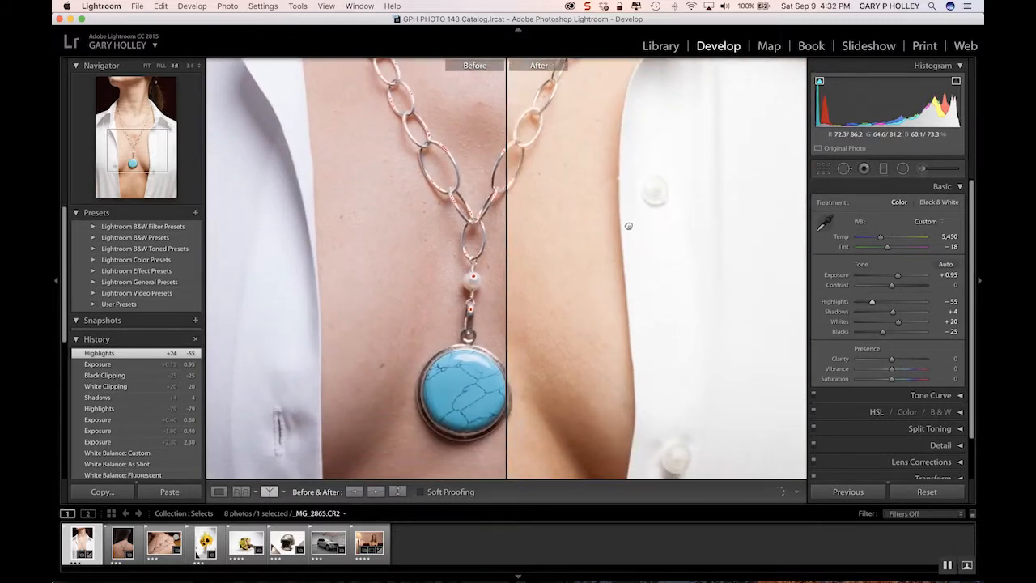
{"action": "left_click_drag", "start_coordinate": [630, 229], "coordinate": [654, 238]}
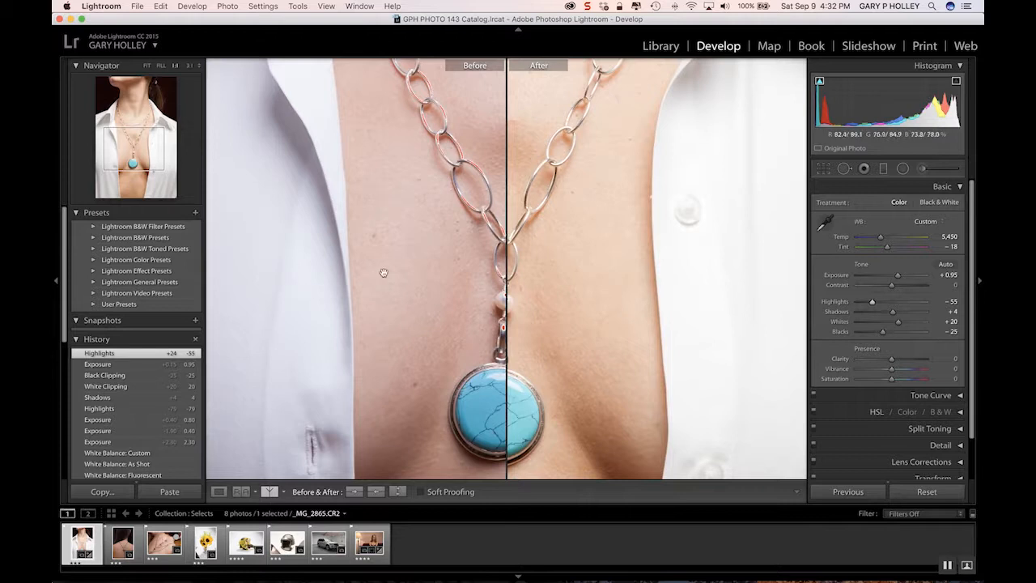
{"action": "left_click_drag", "start_coordinate": [426, 260], "coordinate": [432, 266]}
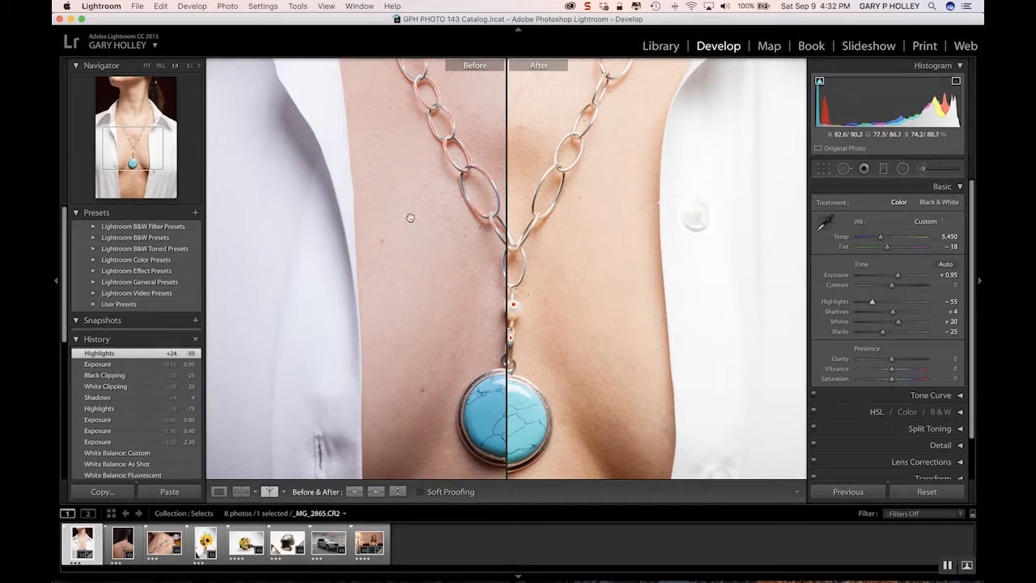
{"action": "left_click_drag", "start_coordinate": [413, 195], "coordinate": [412, 234]}
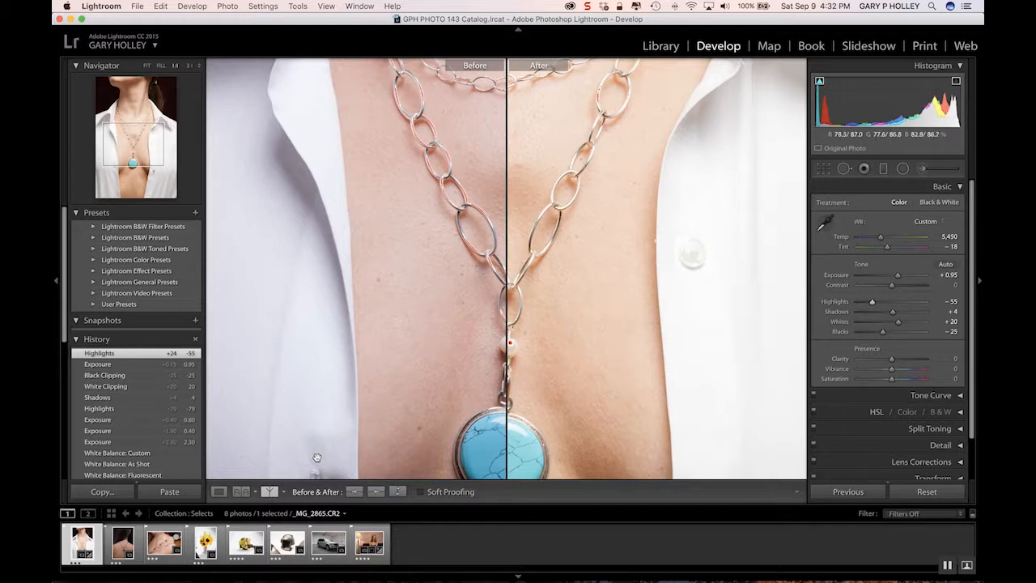
Cycle through the top/bottom before-and-after layouts, and return to Before/After Left/Right Split.
{"action": "left_click", "coordinate": [273, 494]}
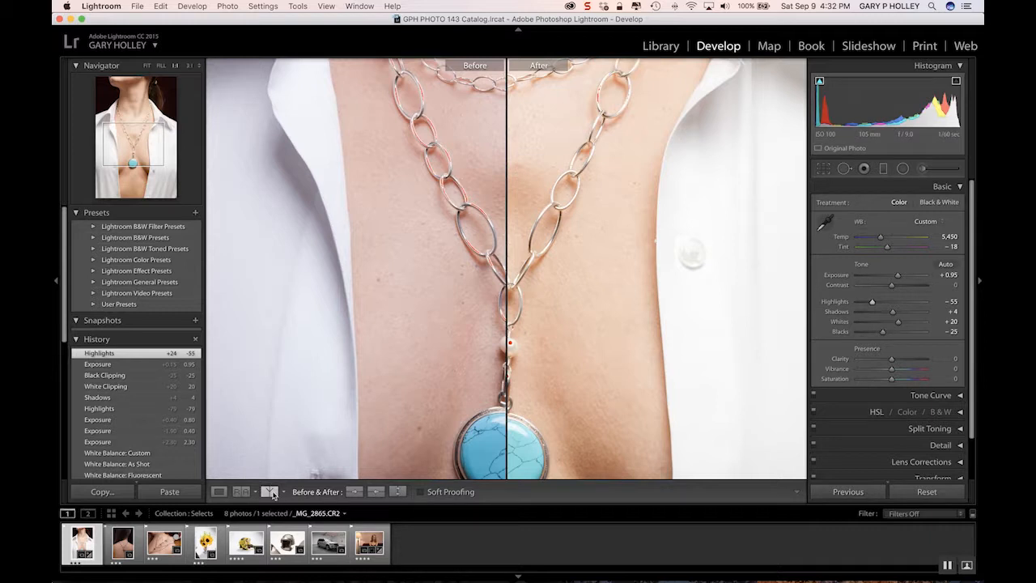
{"action": "left_click", "coordinate": [271, 493]}
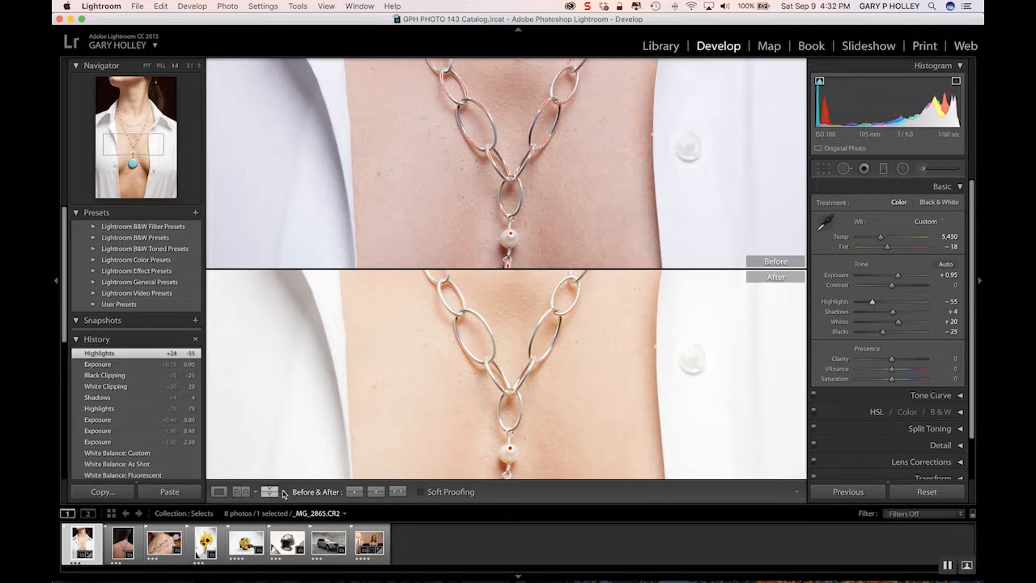
{"action": "left_click", "coordinate": [282, 494]}
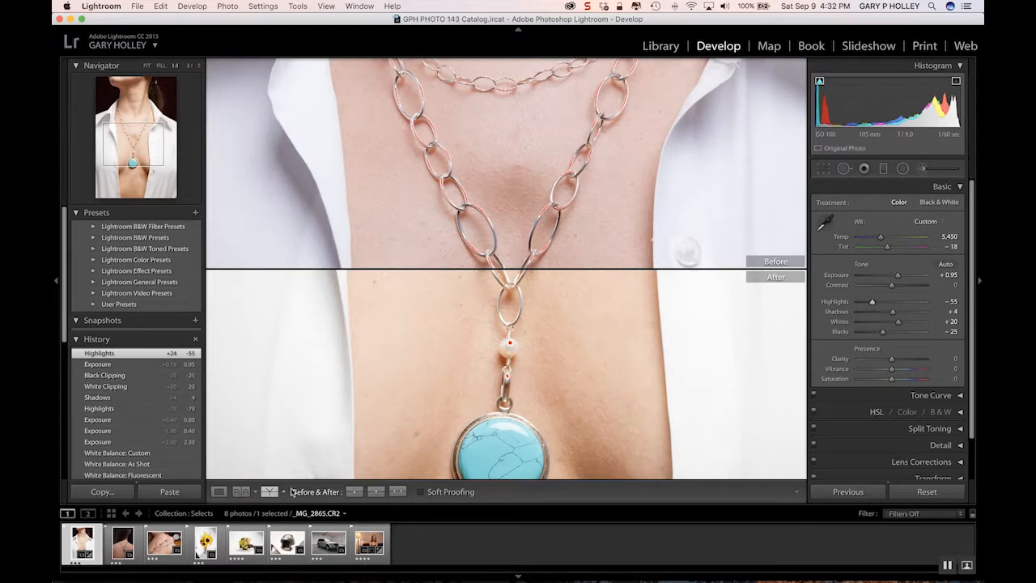
{"action": "left_click", "coordinate": [283, 493]}
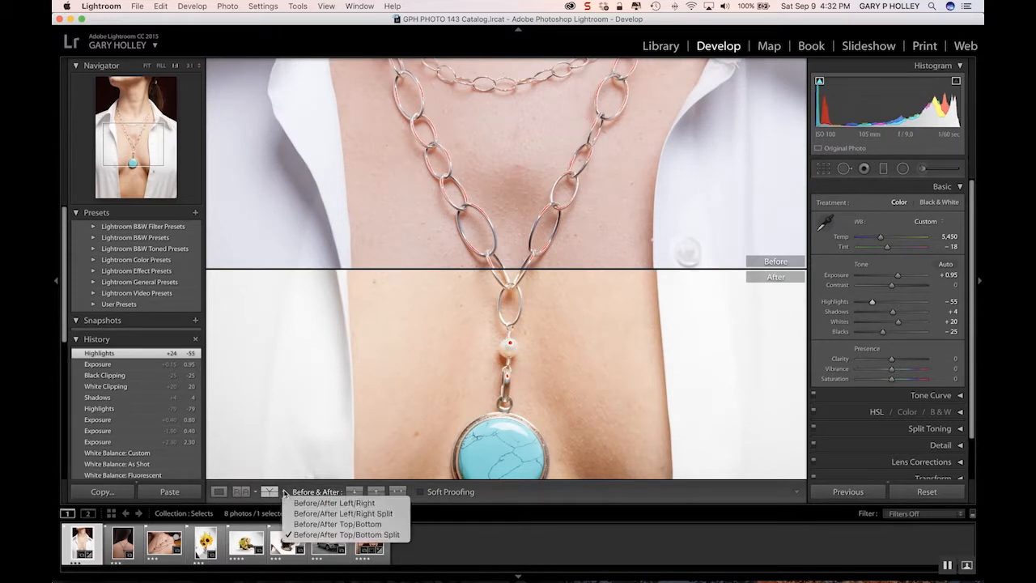
{"action": "left_click", "coordinate": [340, 513]}
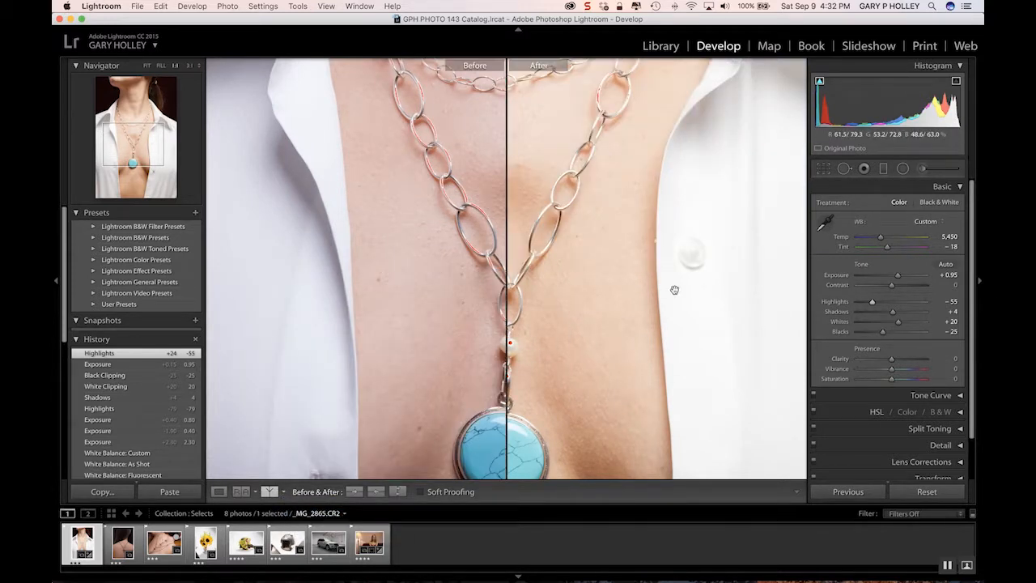
Warm the color temperature to 7,369 and inspect its effect on the shirt and skin, close up and in the full photo.
{"action": "left_click_drag", "start_coordinate": [583, 166], "coordinate": [577, 116]}
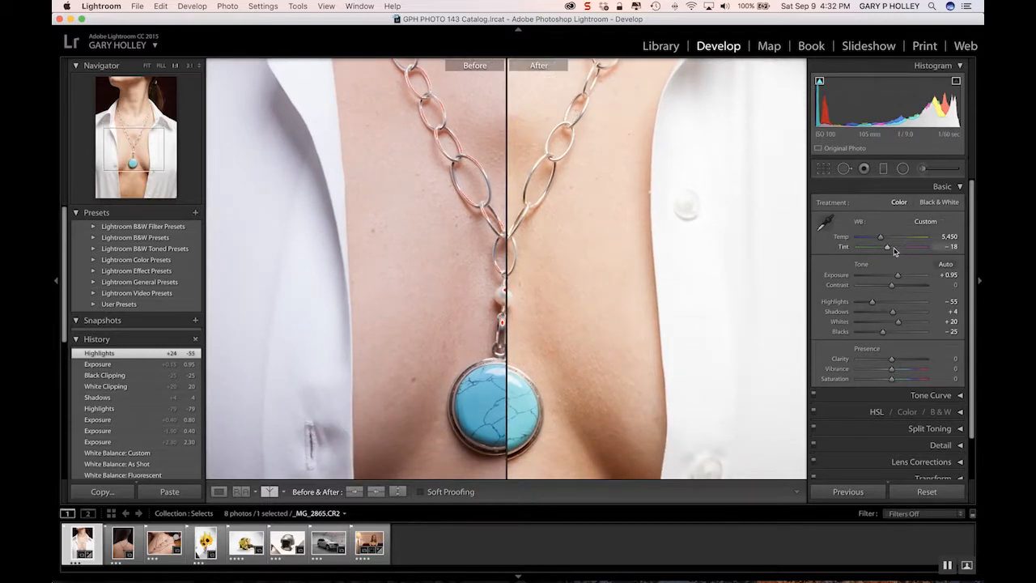
{"action": "left_click_drag", "start_coordinate": [881, 237], "coordinate": [895, 237]}
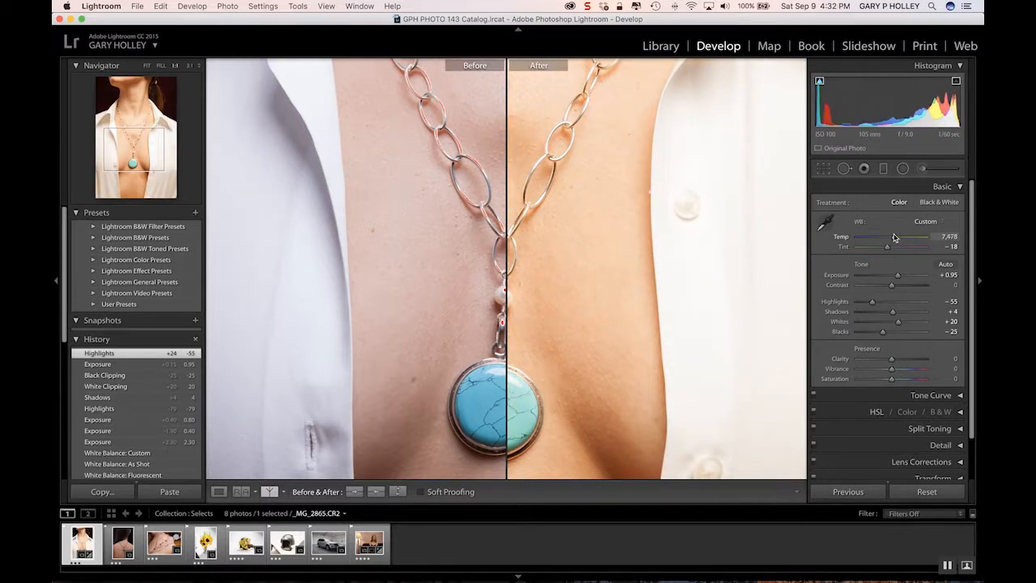
{"action": "left_click_drag", "start_coordinate": [895, 238], "coordinate": [894, 237]}
{"action": "left_click", "coordinate": [631, 238]}
{"action": "left_click", "coordinate": [552, 174]}
{"action": "left_click_drag", "start_coordinate": [572, 192], "coordinate": [559, 176]}
{"action": "left_click", "coordinate": [587, 188]}
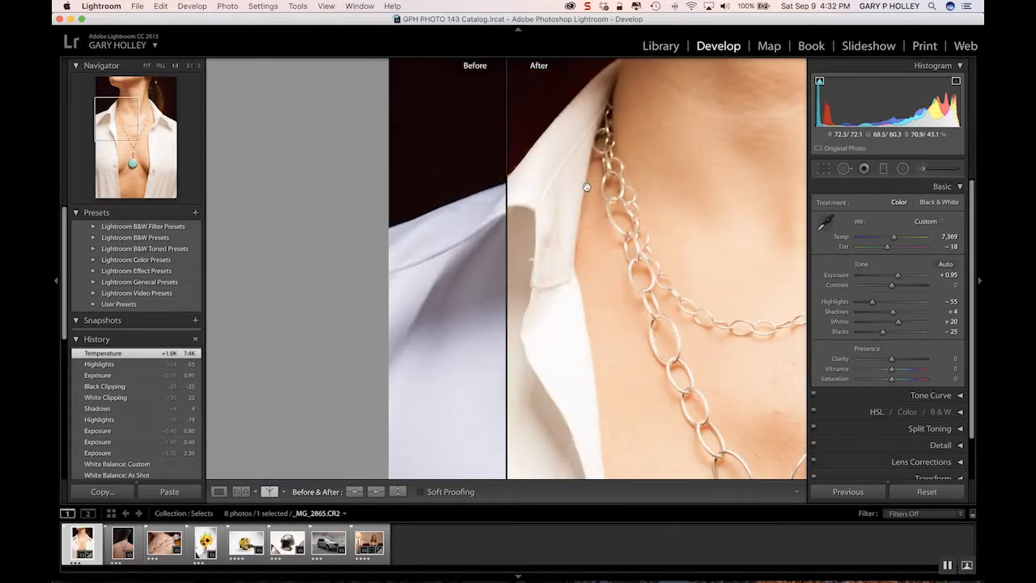
{"action": "left_click", "coordinate": [586, 187]}
{"action": "left_click", "coordinate": [571, 306]}
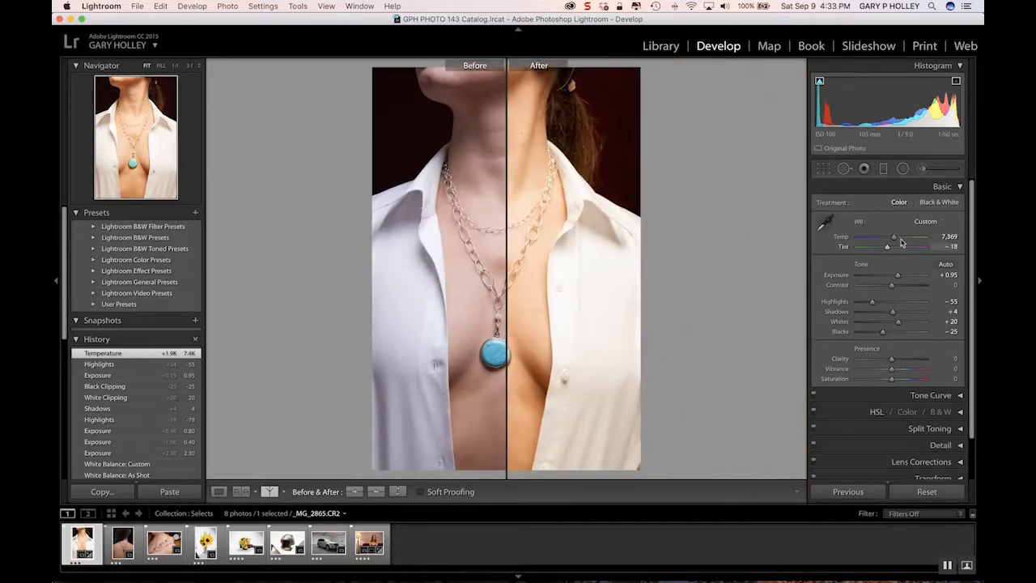
Try a cooler color temperature of about 6.1K, and undo both recent temperature changes.
{"action": "mouse_move", "coordinate": [891, 238]}
{"action": "left_mouse_down"}
{"action": "mouse_move", "coordinate": [913, 239]}
{"action": "mouse_move", "coordinate": [859, 238]}
{"action": "mouse_move", "coordinate": [886, 241]}
{"action": "left_mouse_up"}
{"action": "key", "text": "super+z"}
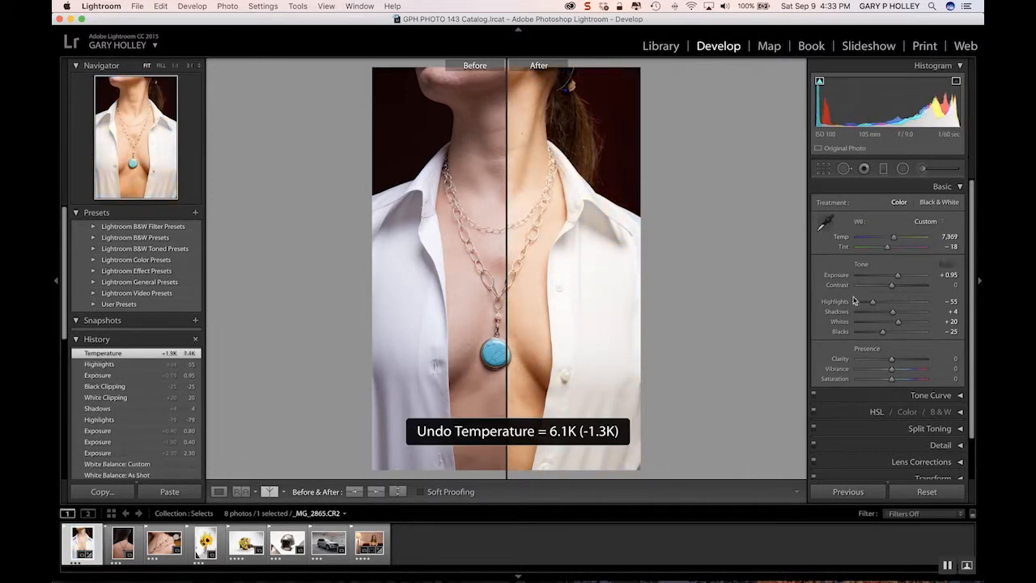
{"action": "key", "text": "super+z"}
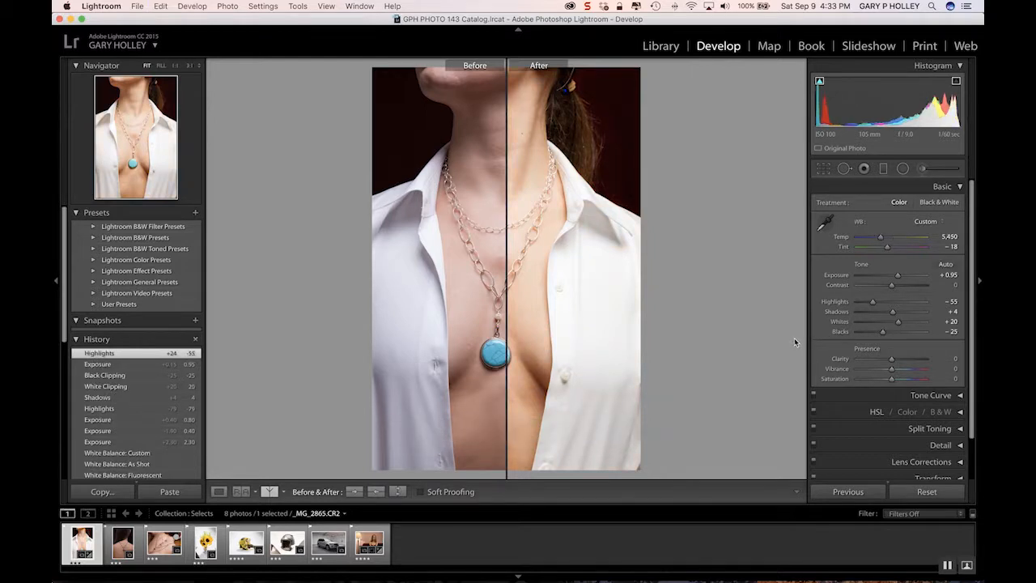
{"action": "left_click", "coordinate": [161, 7]}
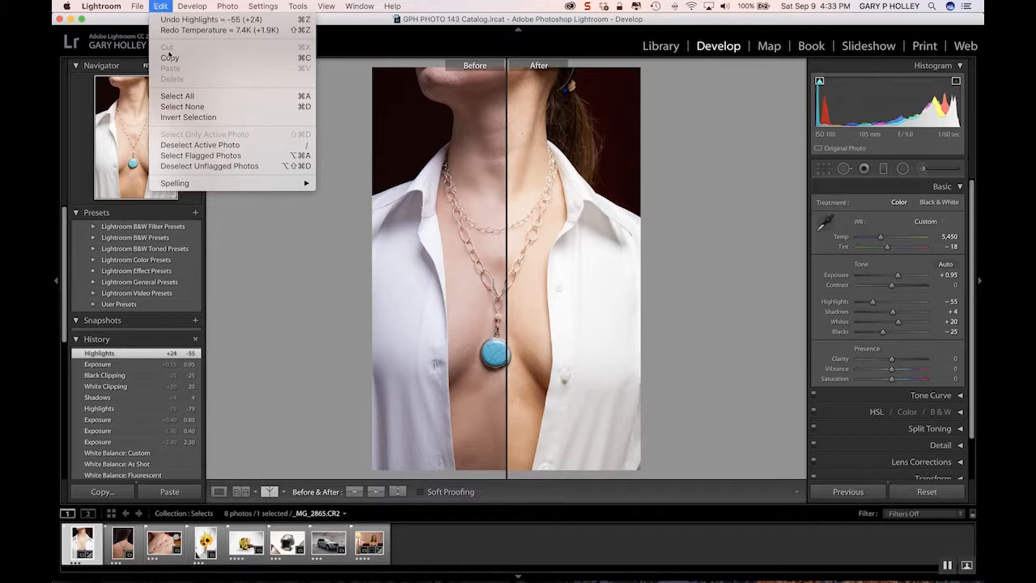
{"action": "left_click", "coordinate": [153, 5]}
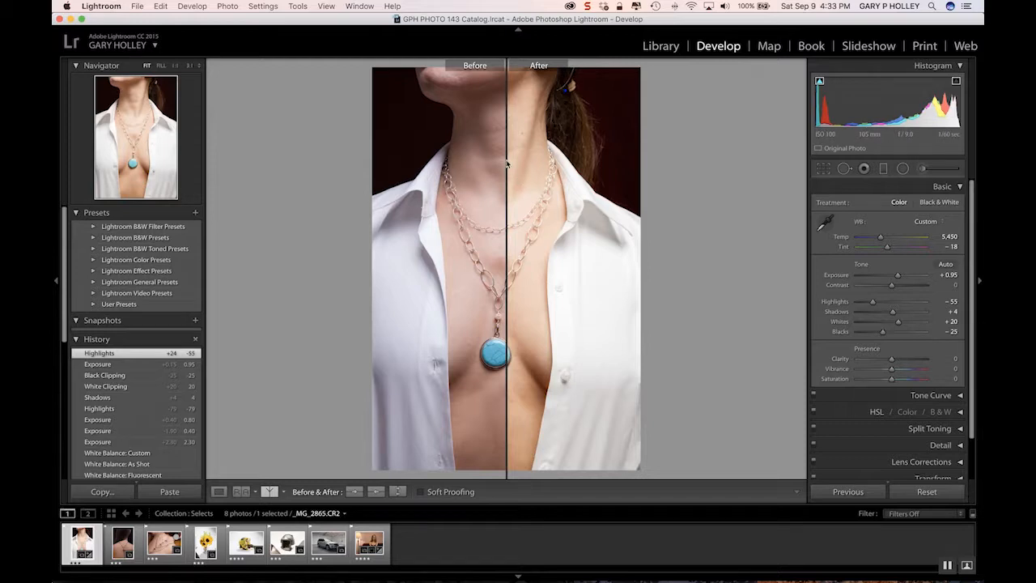
{"action": "left_click", "coordinate": [162, 6]}
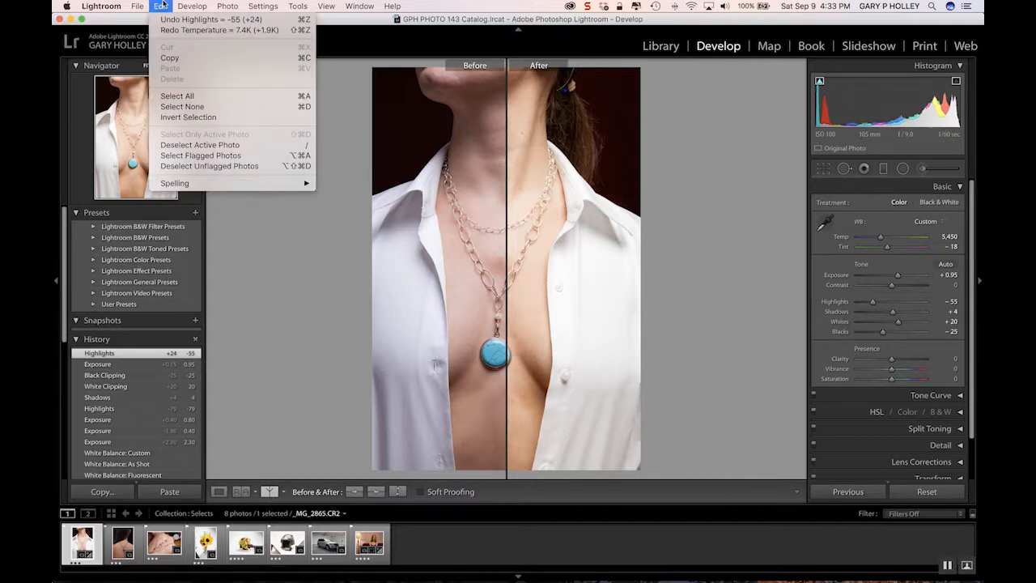
{"action": "left_click", "coordinate": [162, 5]}
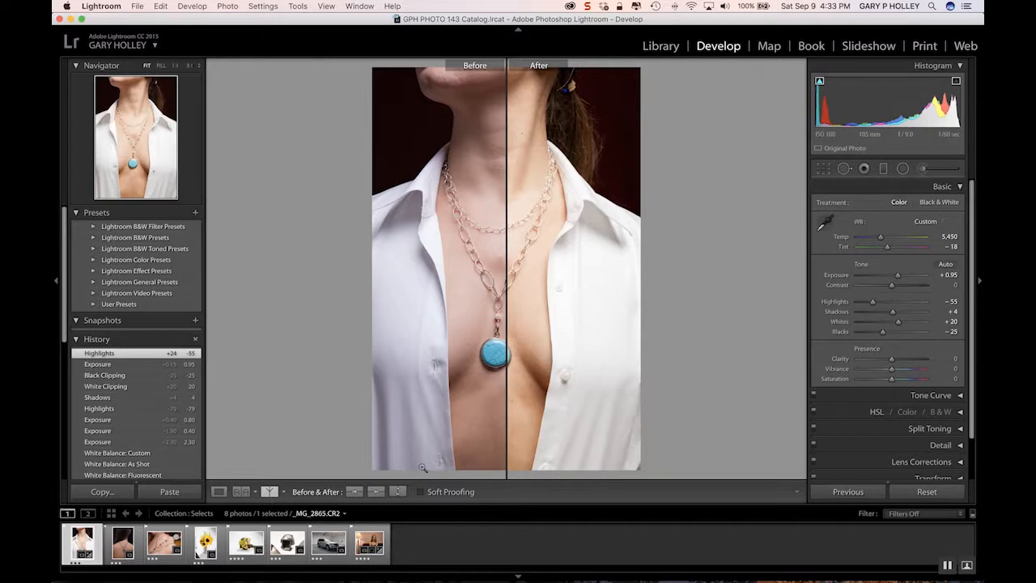
Compare the turquoise pendant photo in the top/bottom before-and-after layout, and return to the single-photo Loupe view.
{"action": "left_click", "coordinate": [283, 492]}
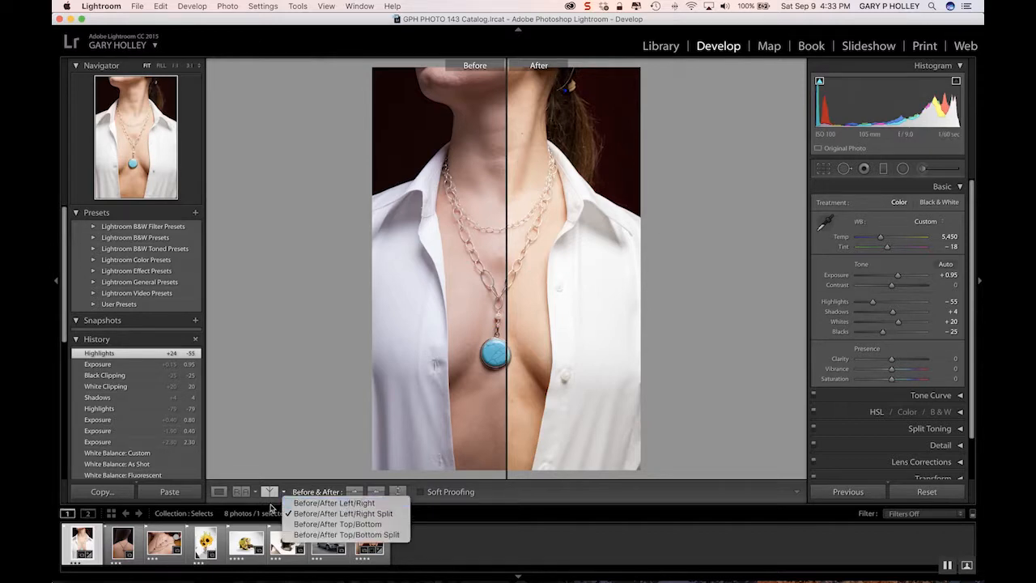
{"action": "left_click", "coordinate": [265, 493]}
{"action": "left_click", "coordinate": [266, 492]}
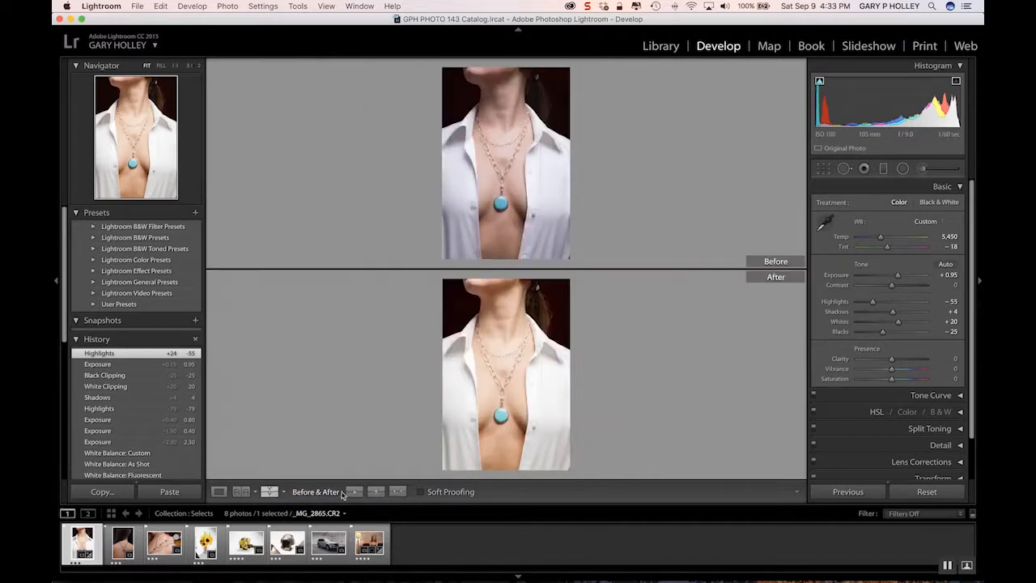
{"action": "left_click", "coordinate": [268, 492]}
{"action": "left_click", "coordinate": [219, 492]}
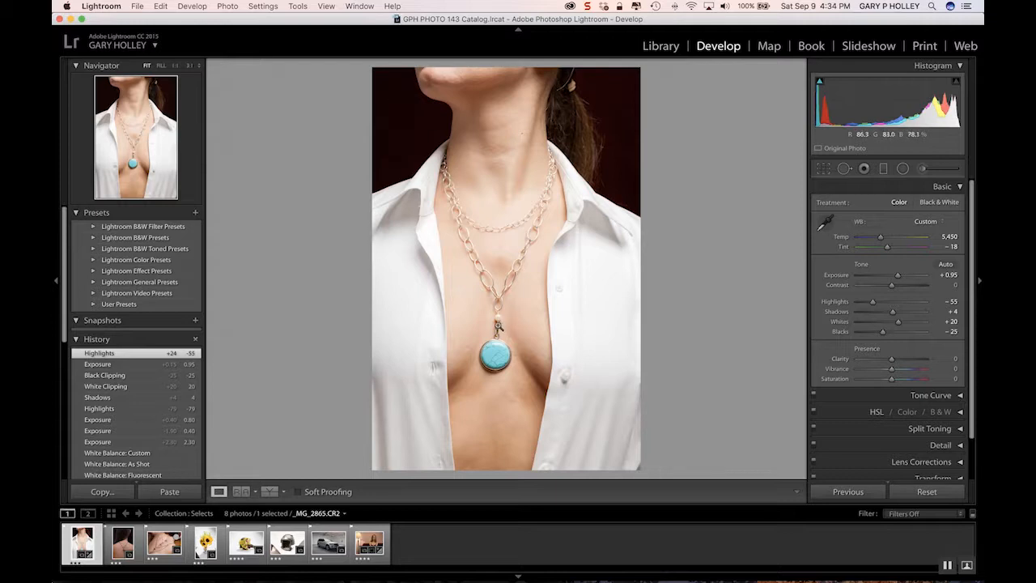
Examine the turquoise pendant, the chains and the neckline skin at 1:1, and return to the full photo.
{"action": "left_click", "coordinate": [499, 327]}
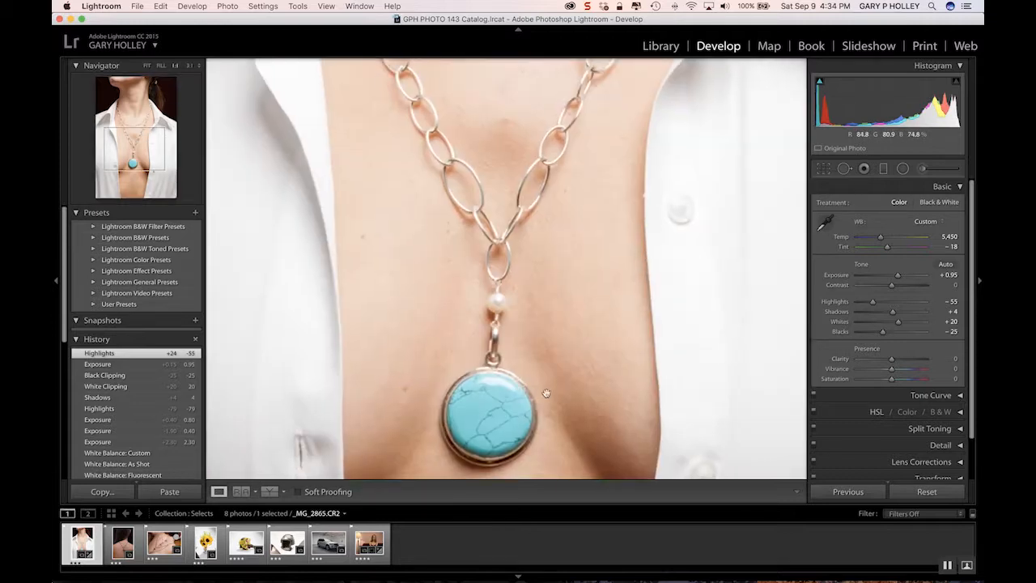
{"action": "left_click_drag", "start_coordinate": [491, 421], "coordinate": [497, 363]}
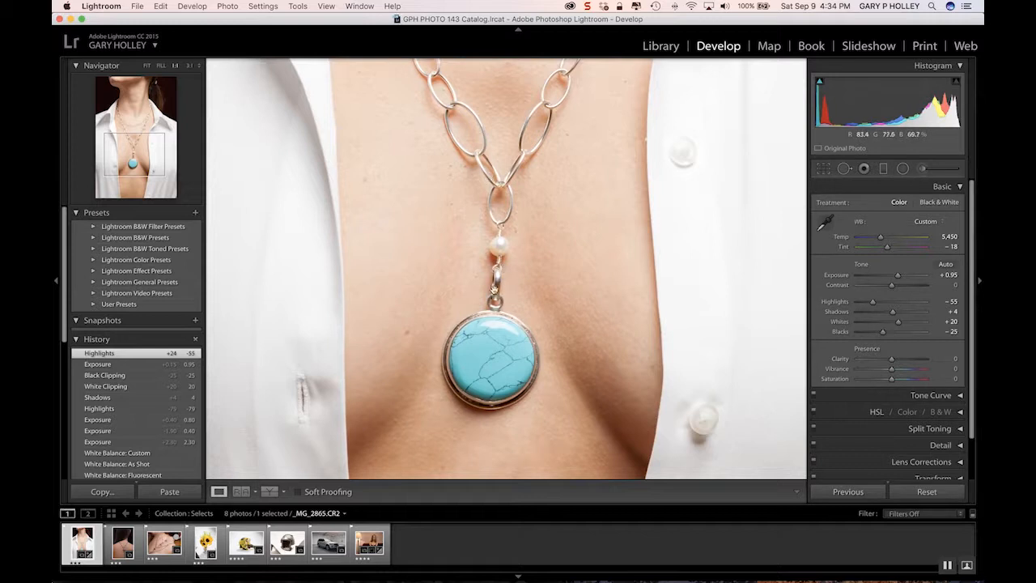
{"action": "left_click_drag", "start_coordinate": [495, 243], "coordinate": [502, 410]}
{"action": "left_click_drag", "start_coordinate": [519, 218], "coordinate": [494, 349]}
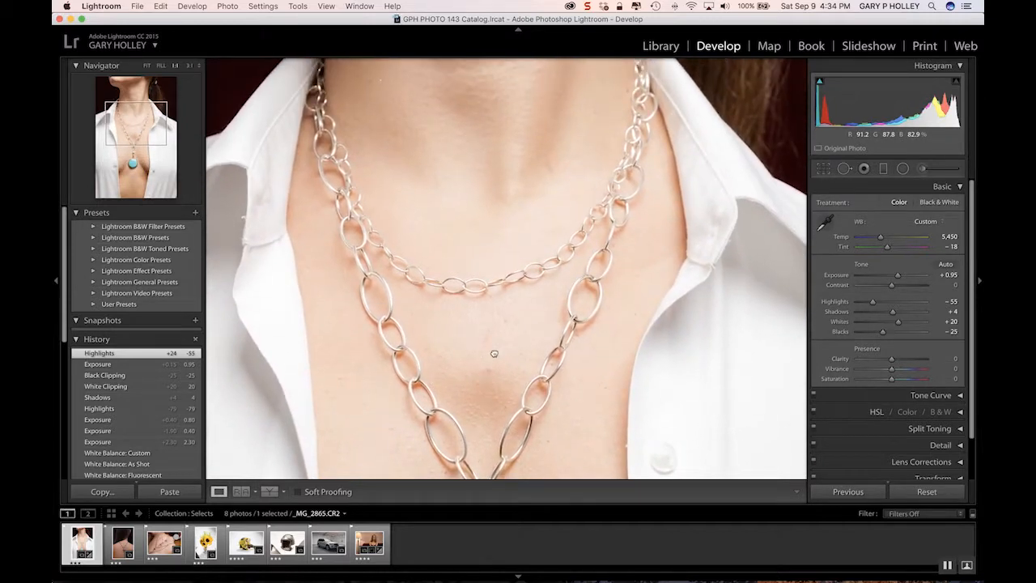
{"action": "left_click_drag", "start_coordinate": [535, 268], "coordinate": [553, 274]}
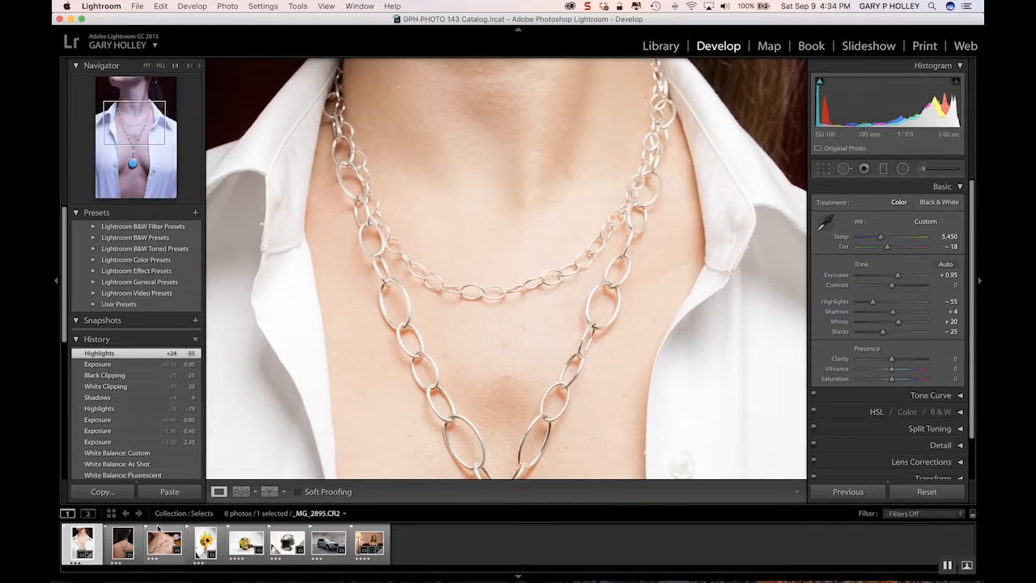
{"action": "left_click", "coordinate": [386, 378]}
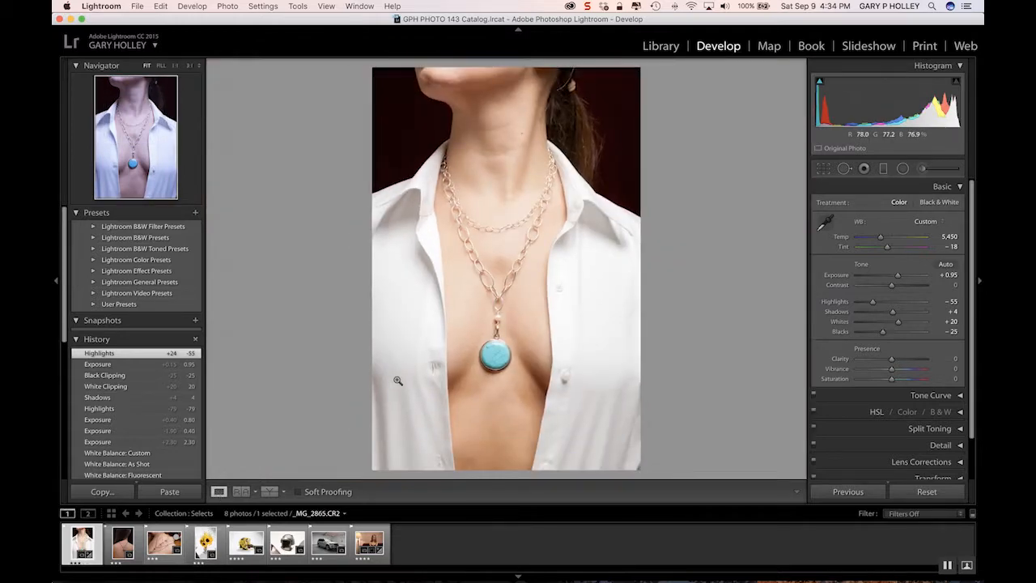
Open the photo of the single cross necklace on the back, remove its chromatic aberration and enable the lens profile corrections.
{"action": "left_click", "coordinate": [122, 544]}
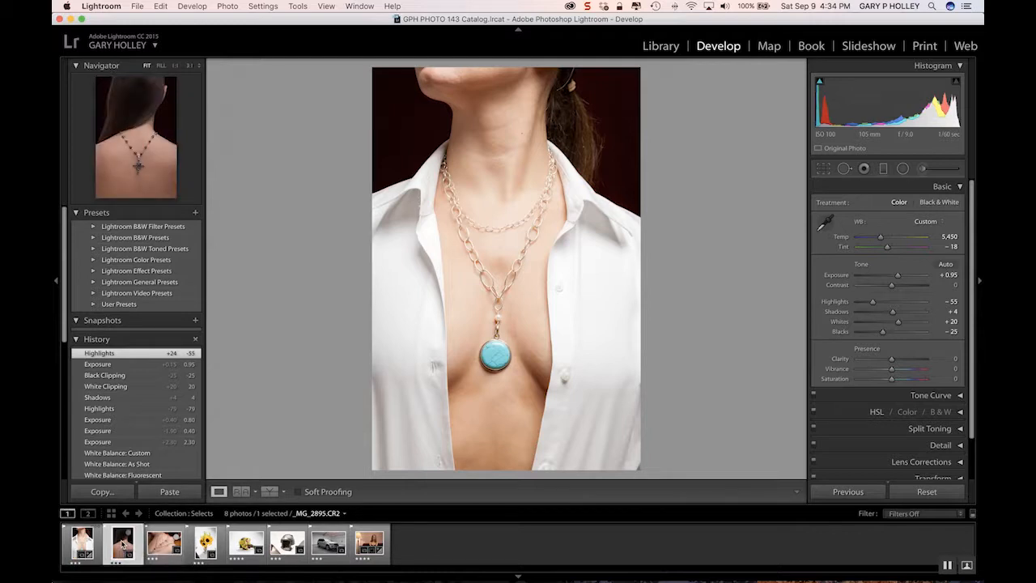
{"action": "left_click", "coordinate": [168, 544]}
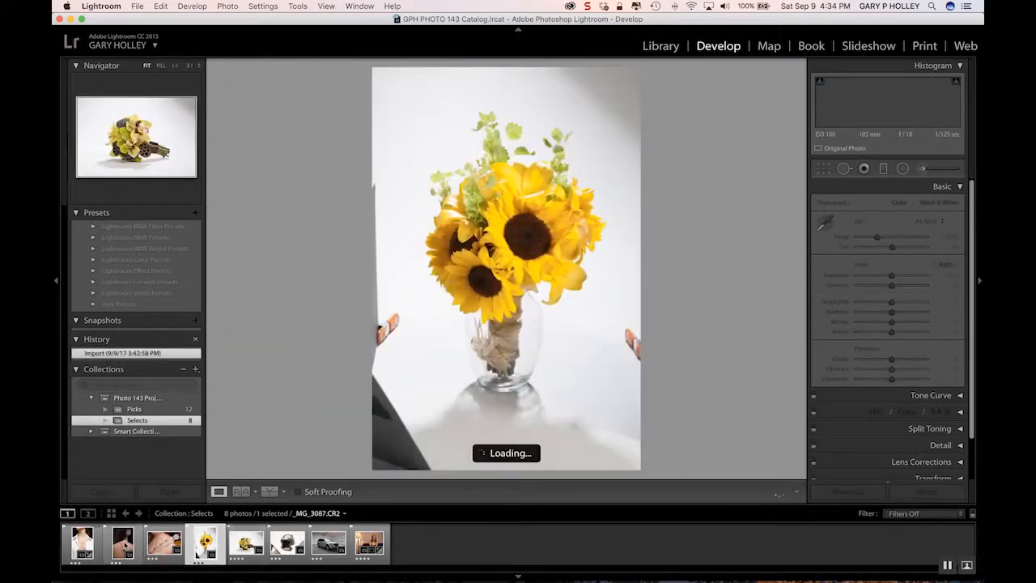
{"action": "left_click", "coordinate": [123, 544]}
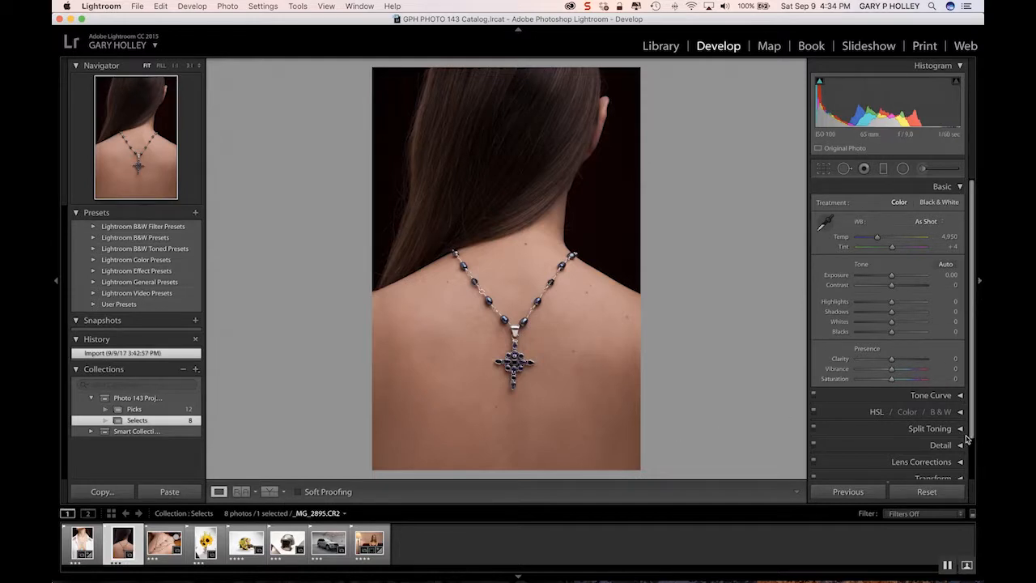
{"action": "left_click", "coordinate": [943, 462]}
{"action": "left_click", "coordinate": [878, 330]}
{"action": "left_click", "coordinate": [879, 339]}
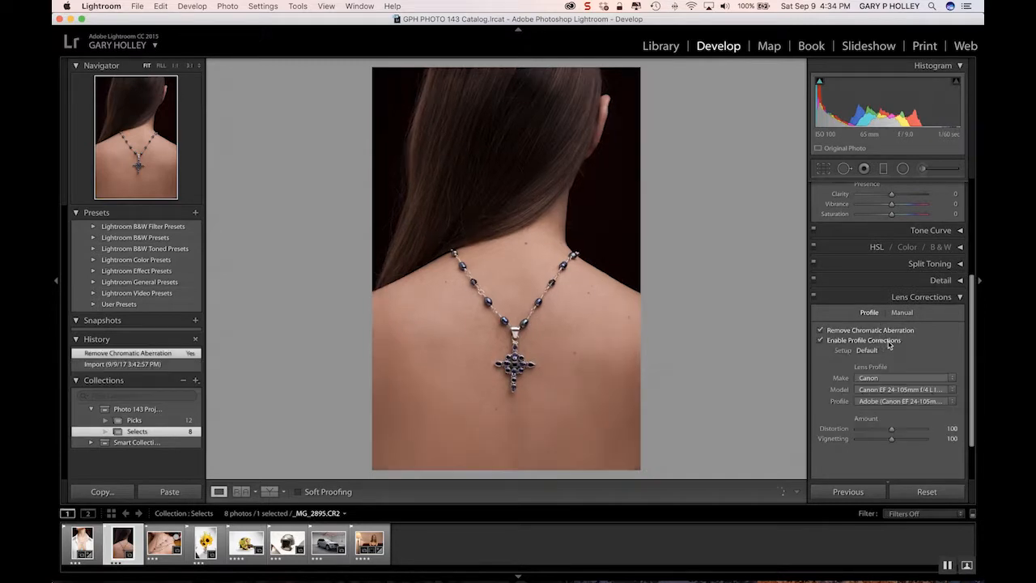
{"action": "left_click", "coordinate": [961, 297]}
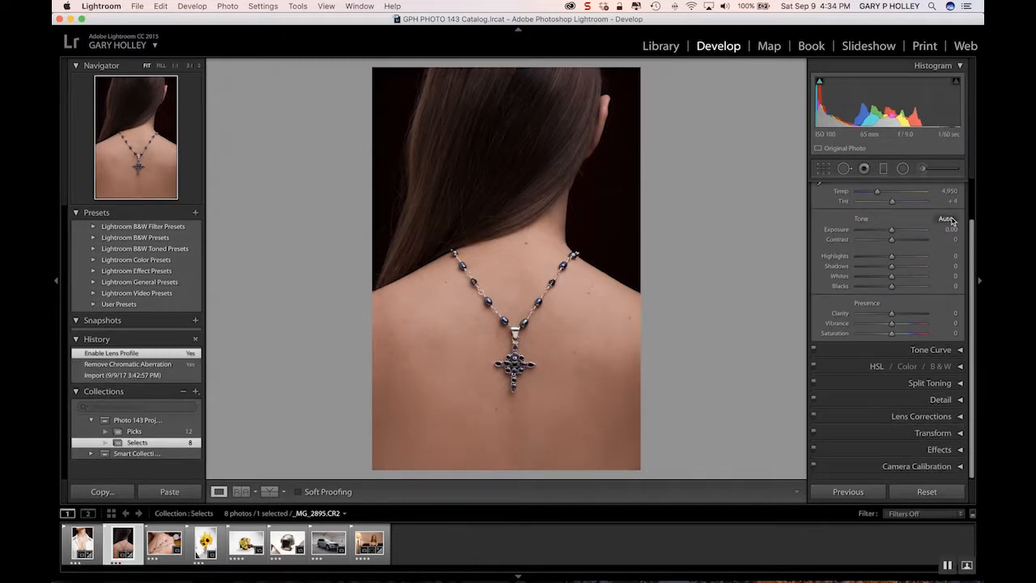
Apply Auto tone to the single cross necklace photo and inspect the purple-stone cross at 1:1.
{"action": "left_click", "coordinate": [947, 219]}
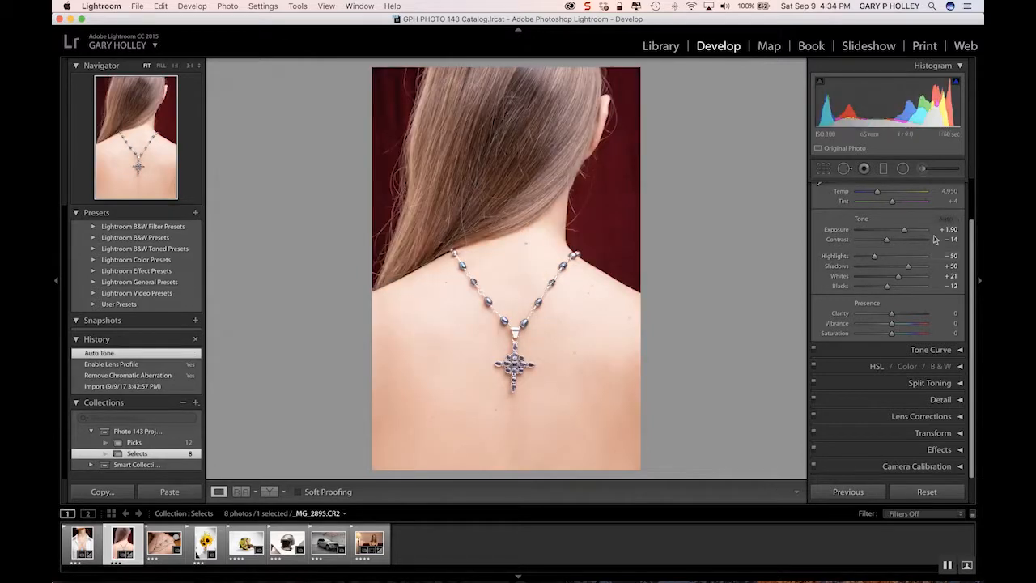
{"action": "scroll", "coordinate": [948, 259], "scroll_direction": "up", "scroll_amount": 2}
{"action": "scroll", "coordinate": [947, 259], "scroll_direction": "up", "scroll_amount": 2}
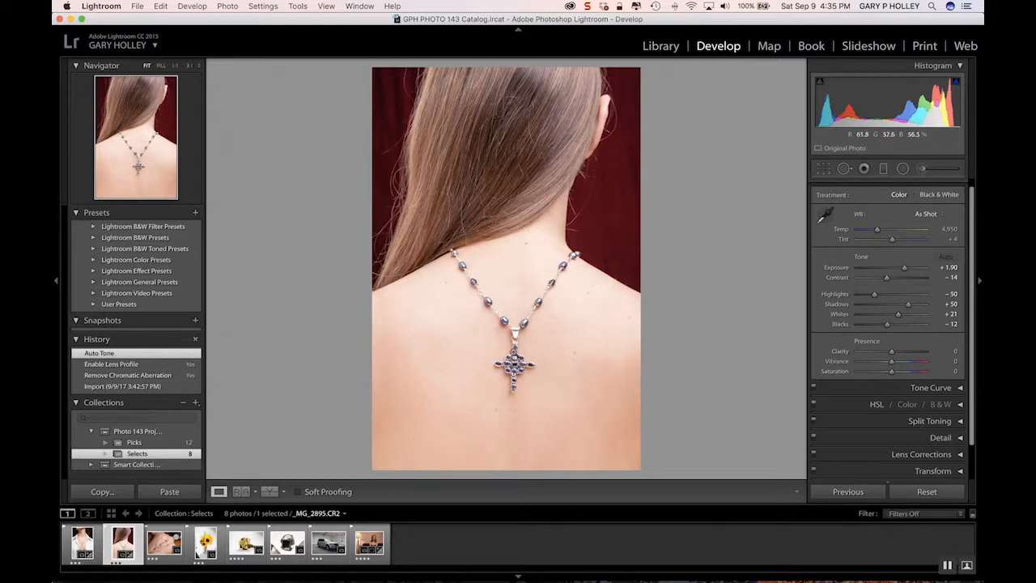
{"action": "left_click", "coordinate": [515, 355]}
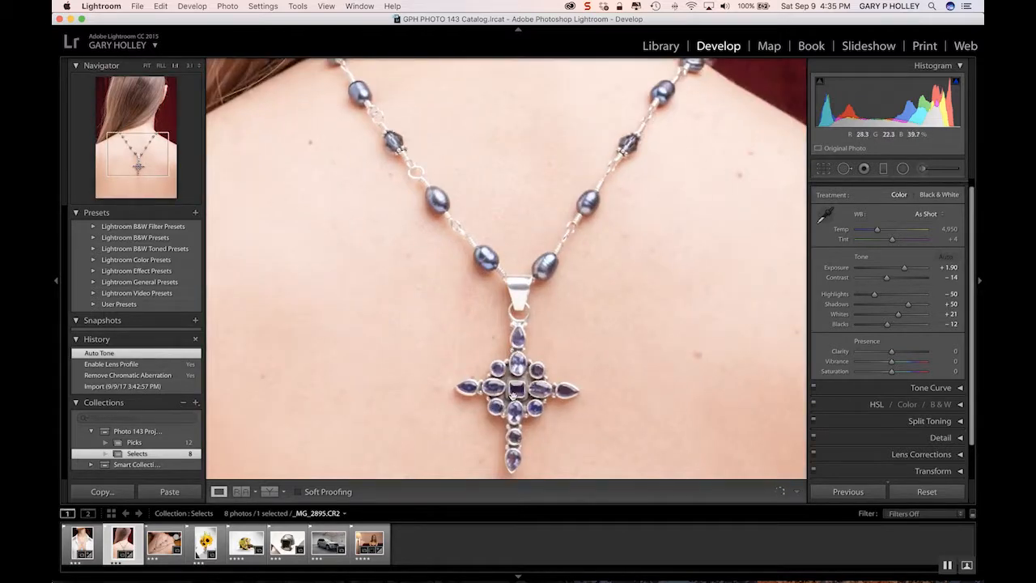
{"action": "left_click_drag", "start_coordinate": [531, 408], "coordinate": [523, 345]}
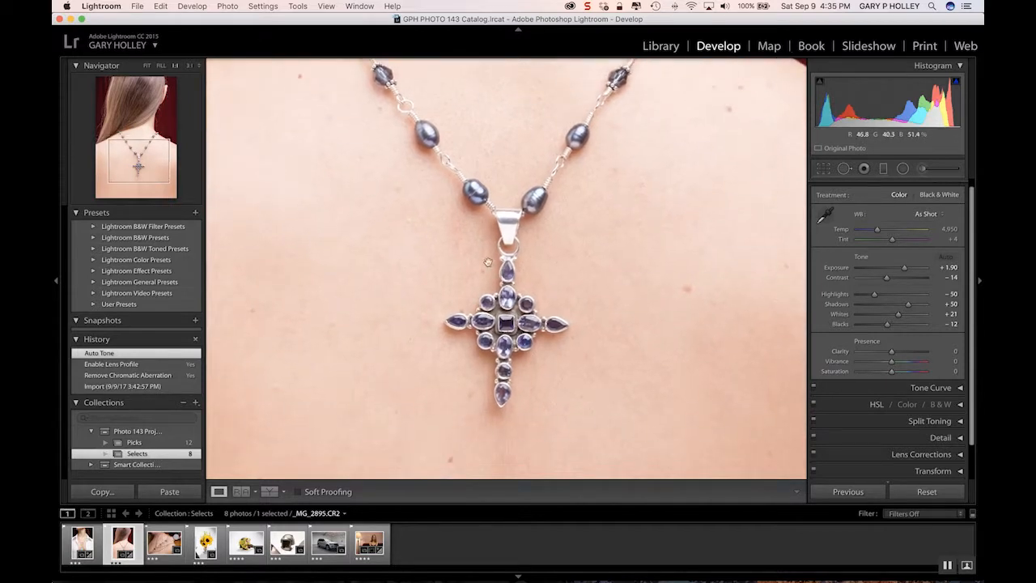
{"action": "left_click", "coordinate": [540, 260]}
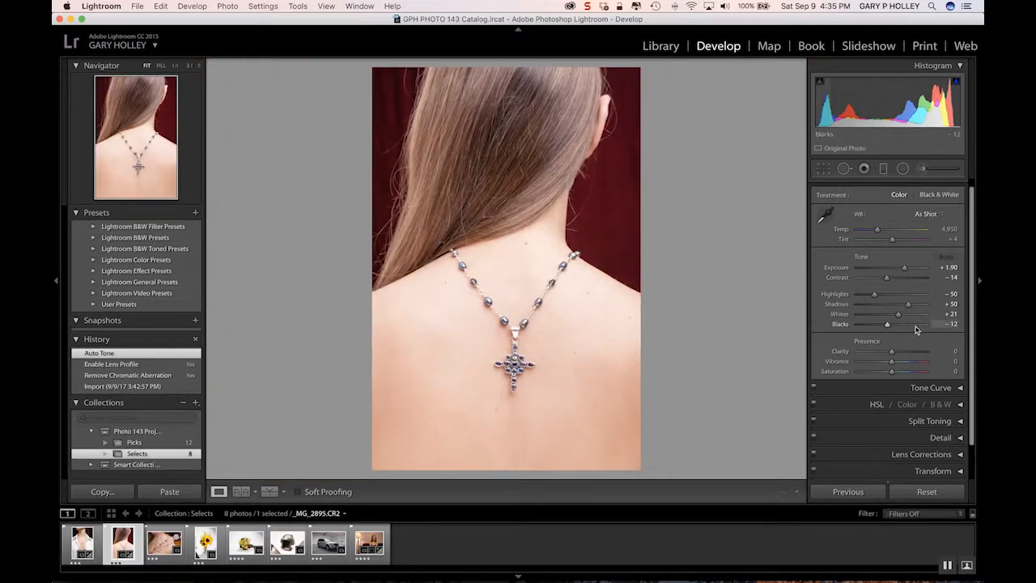
Try Blacks −87, Shadows +58, Whites −7 and Highlights −38 on the cross necklace photo, and reapply Auto tone.
{"action": "left_click_drag", "start_coordinate": [887, 328], "coordinate": [913, 307]}
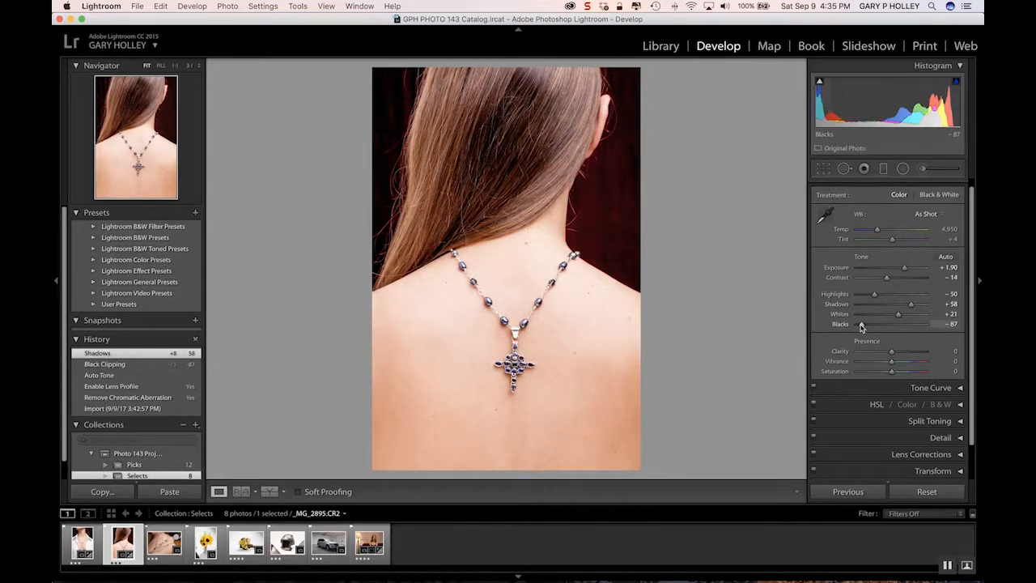
{"action": "left_click_drag", "start_coordinate": [898, 318], "coordinate": [889, 318]}
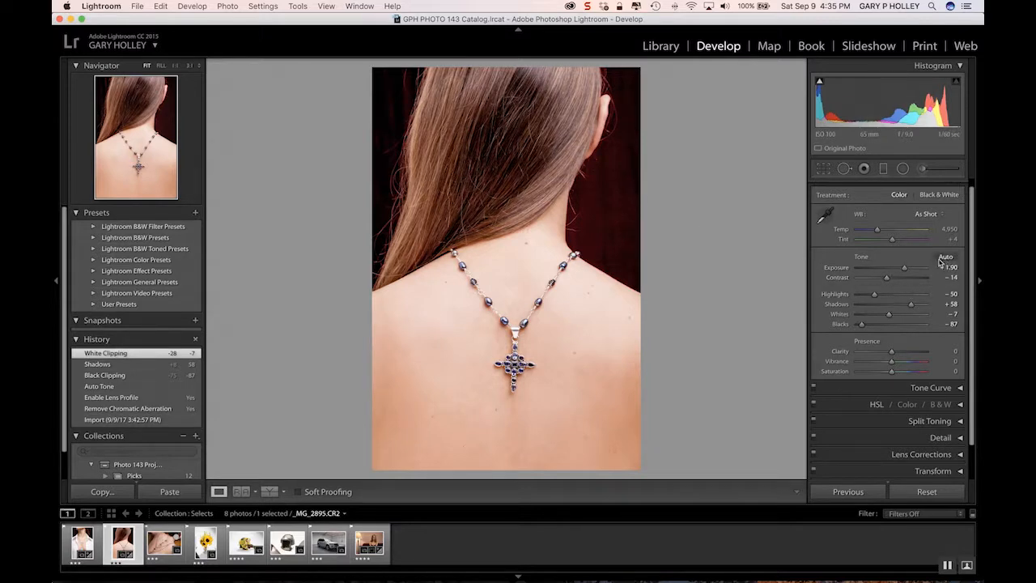
{"action": "left_click_drag", "start_coordinate": [878, 298], "coordinate": [881, 297]}
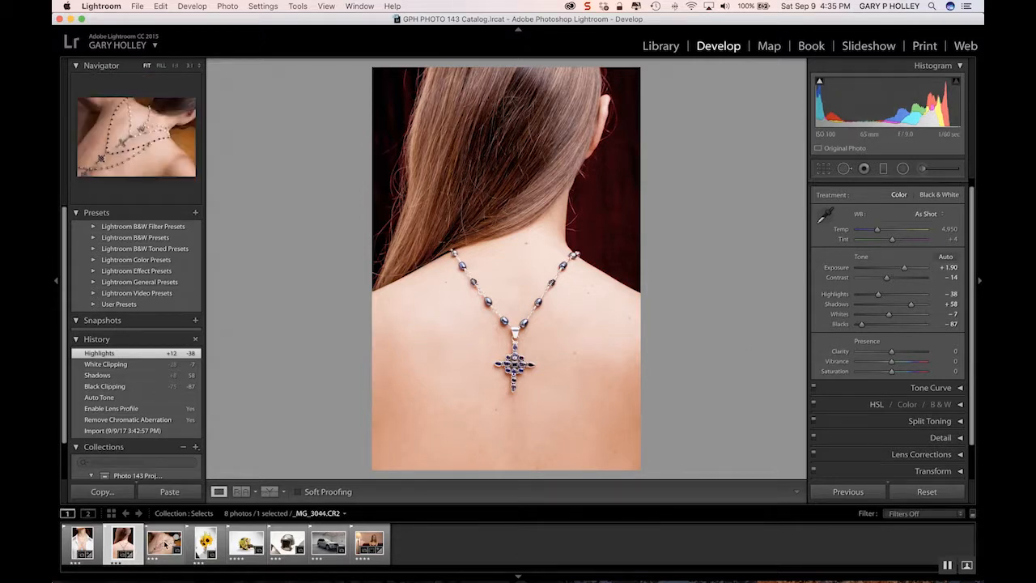
{"action": "left_click", "coordinate": [946, 257]}
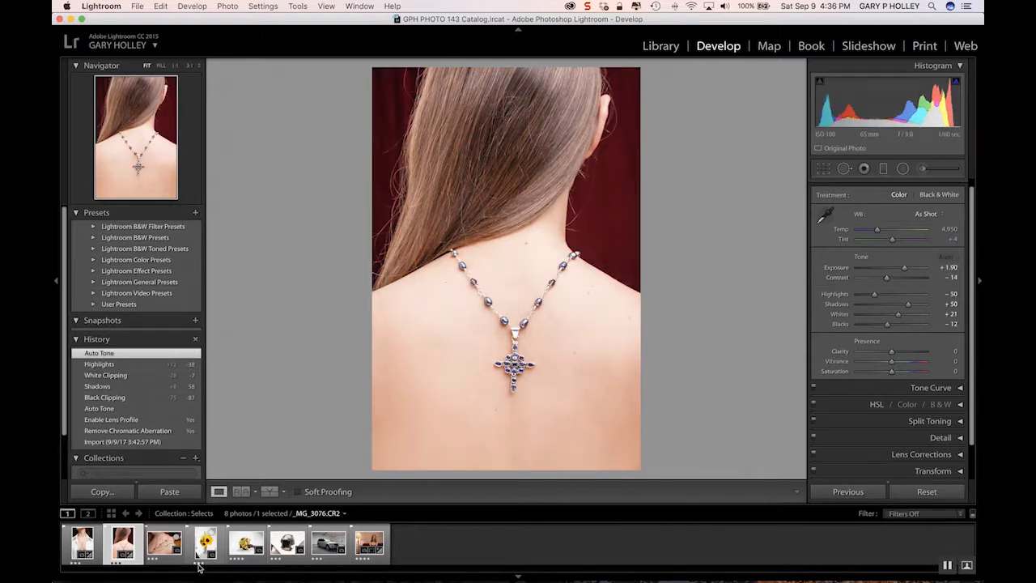
Open the photo of several necklaces draped across the back, remove its chromatic aberration and enable the lens profile corrections.
{"action": "left_click", "coordinate": [165, 544]}
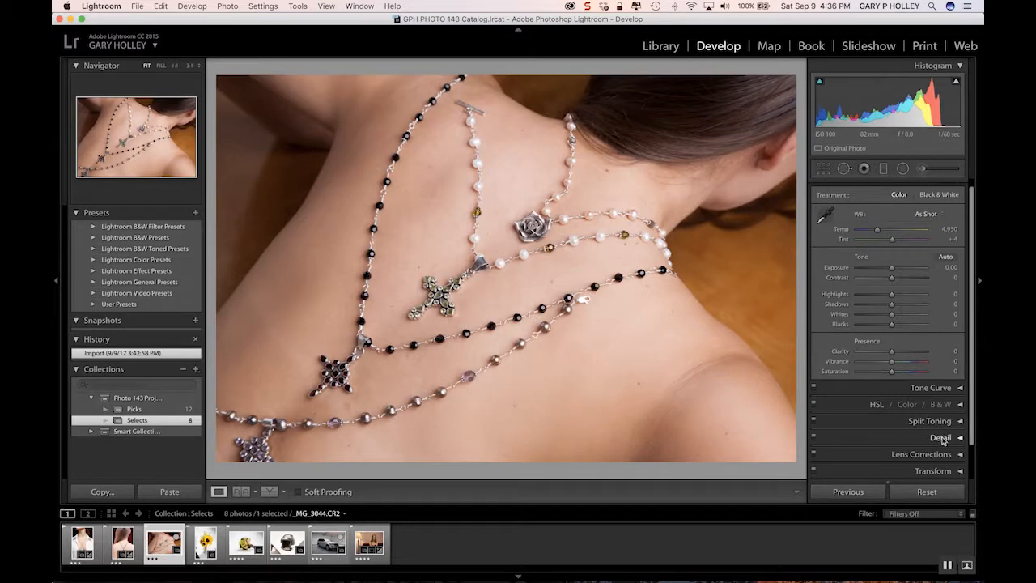
{"action": "left_click", "coordinate": [958, 459]}
{"action": "left_click", "coordinate": [865, 332]}
{"action": "left_click", "coordinate": [867, 341]}
{"action": "left_click", "coordinate": [959, 298]}
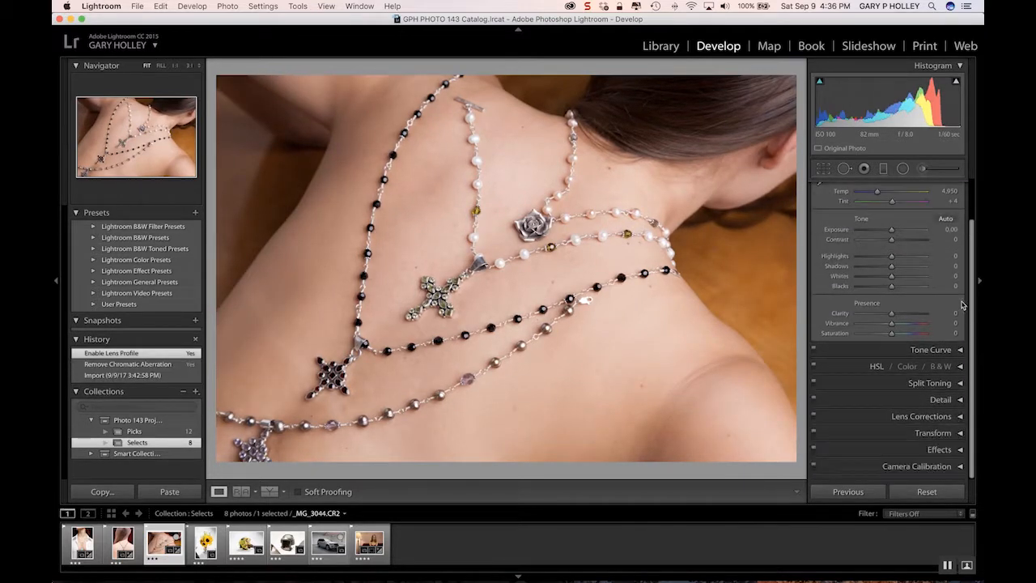
Set a custom white balance by sampling the white pearl just above the green-stone cross as the neutral target at 1:1.
{"action": "scroll", "coordinate": [938, 235], "scroll_direction": "up", "scroll_amount": 1}
{"action": "scroll", "coordinate": [927, 243], "scroll_direction": "up", "scroll_amount": 2}
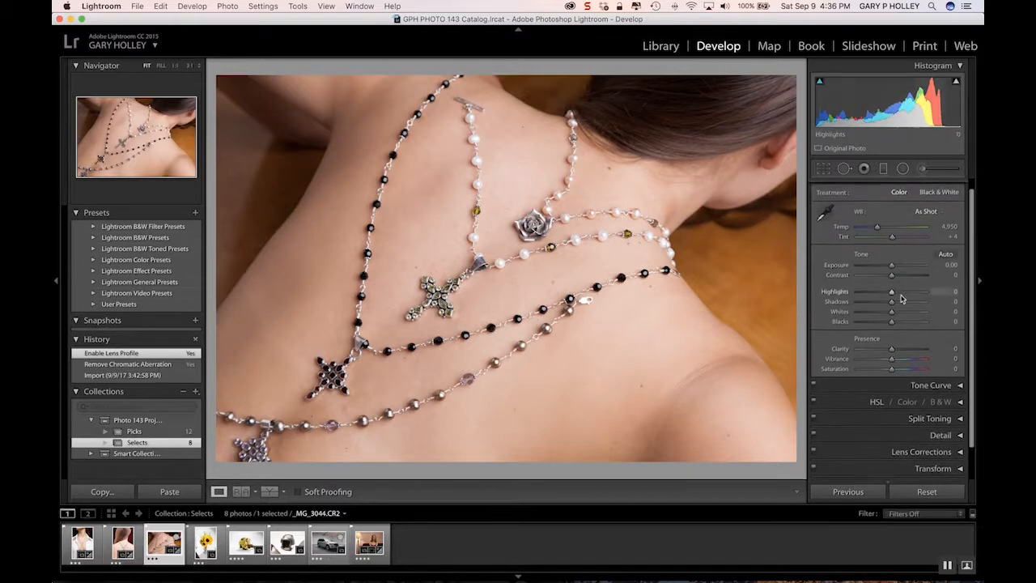
{"action": "scroll", "coordinate": [915, 259], "scroll_direction": "up", "scroll_amount": 1}
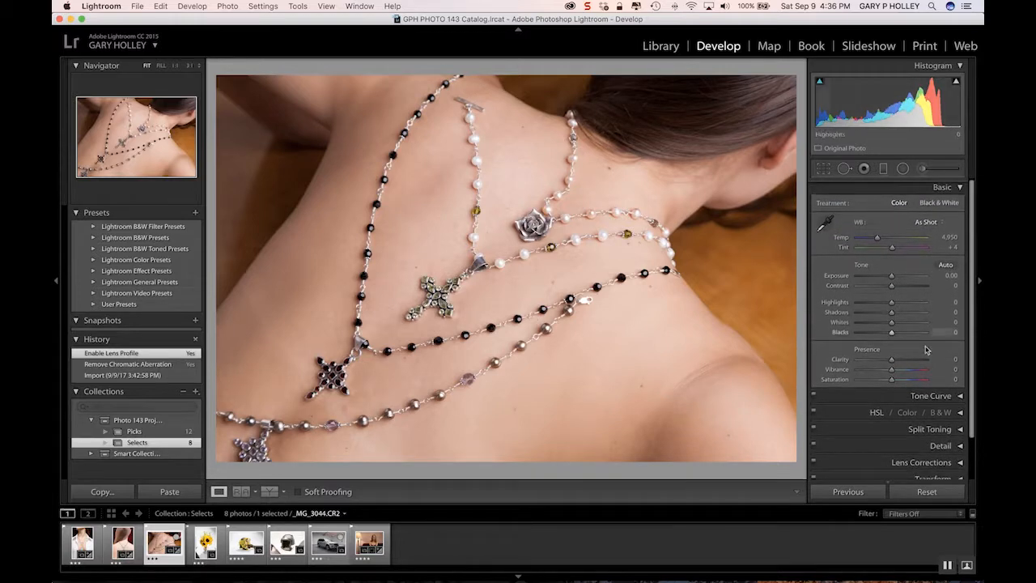
{"action": "left_click", "coordinate": [928, 221]}
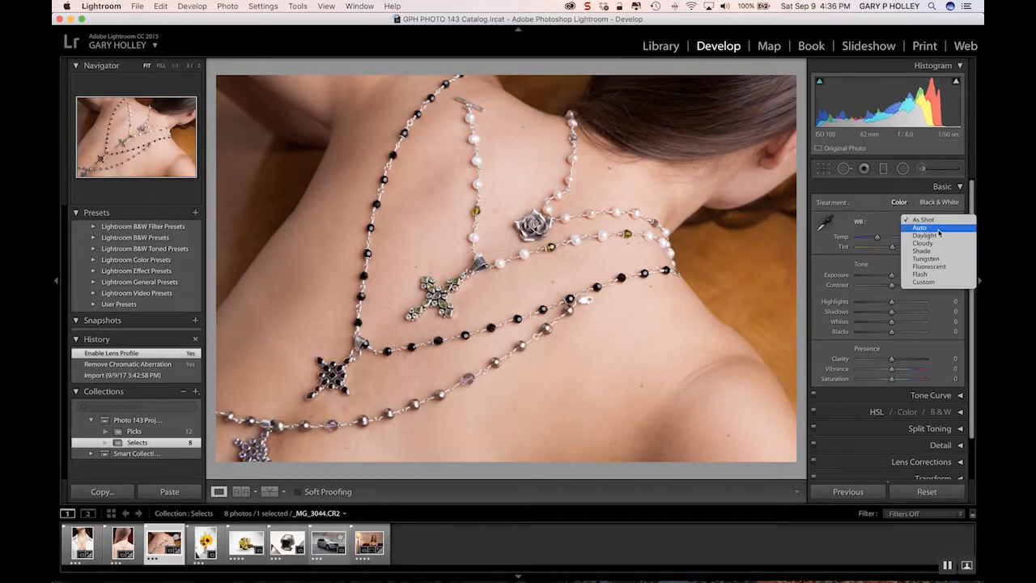
{"action": "left_click", "coordinate": [494, 244]}
{"action": "left_click", "coordinate": [472, 242]}
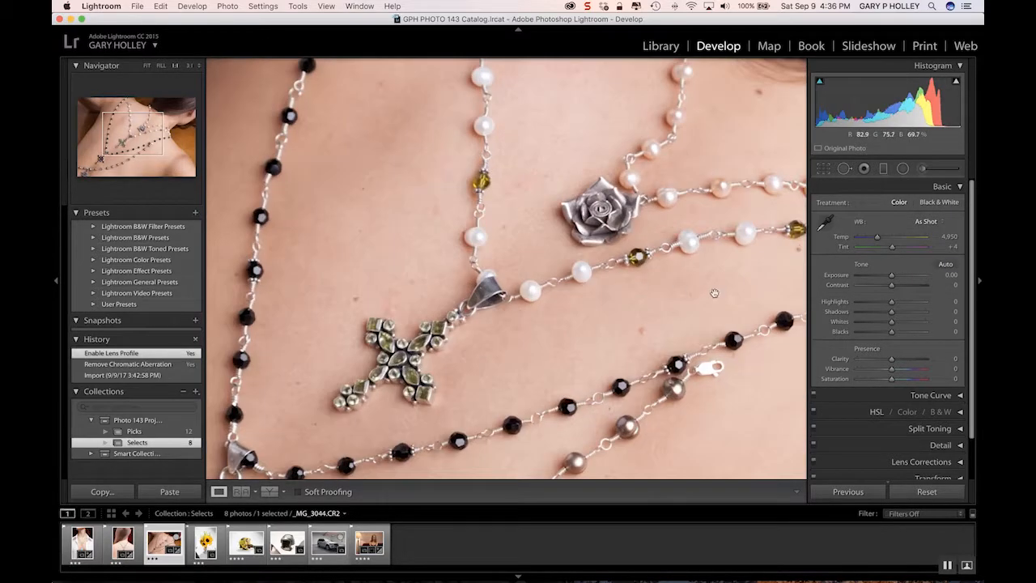
{"action": "left_click", "coordinate": [828, 221]}
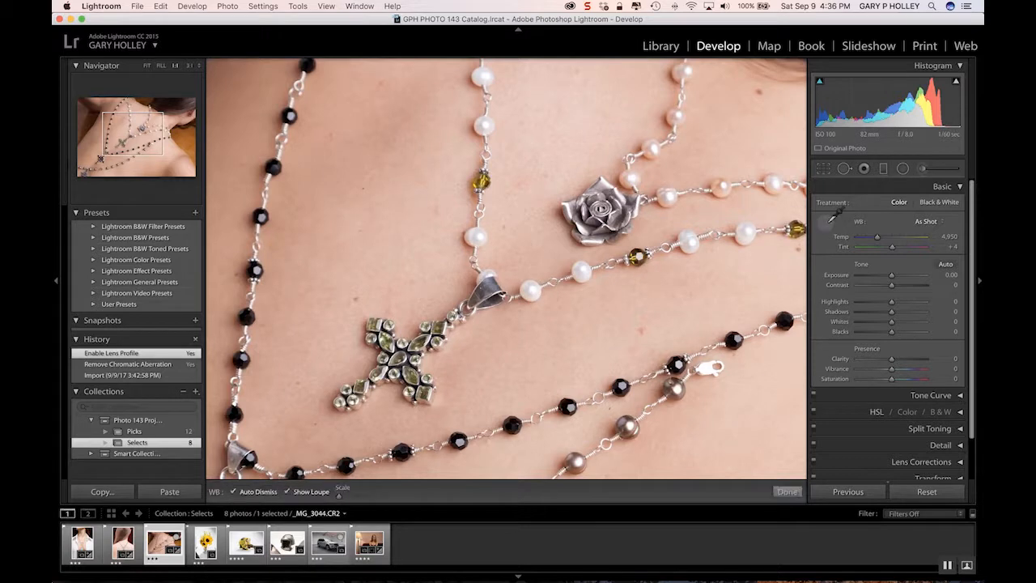
{"action": "left_click", "coordinate": [484, 234]}
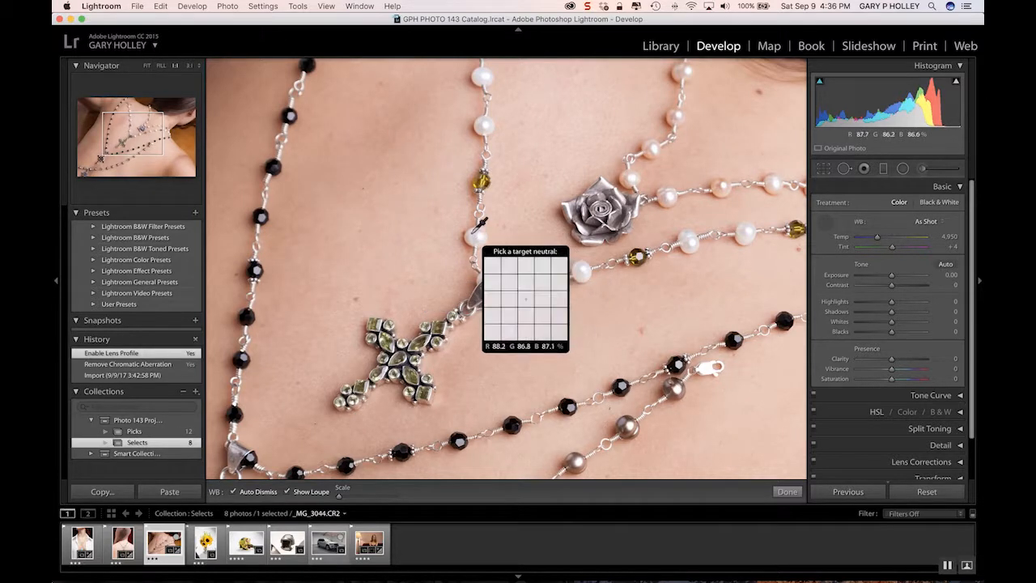
{"action": "left_click", "coordinate": [476, 233]}
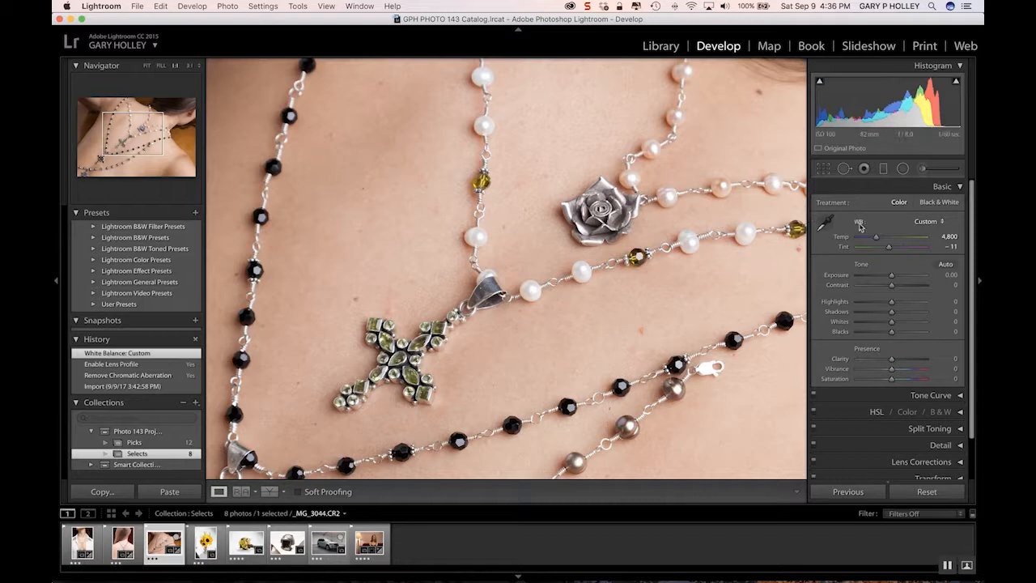
Try sampling the yellow-green bead as the white balance neutral, view the full photo, and undo that white balance change.
{"action": "left_click", "coordinate": [827, 221]}
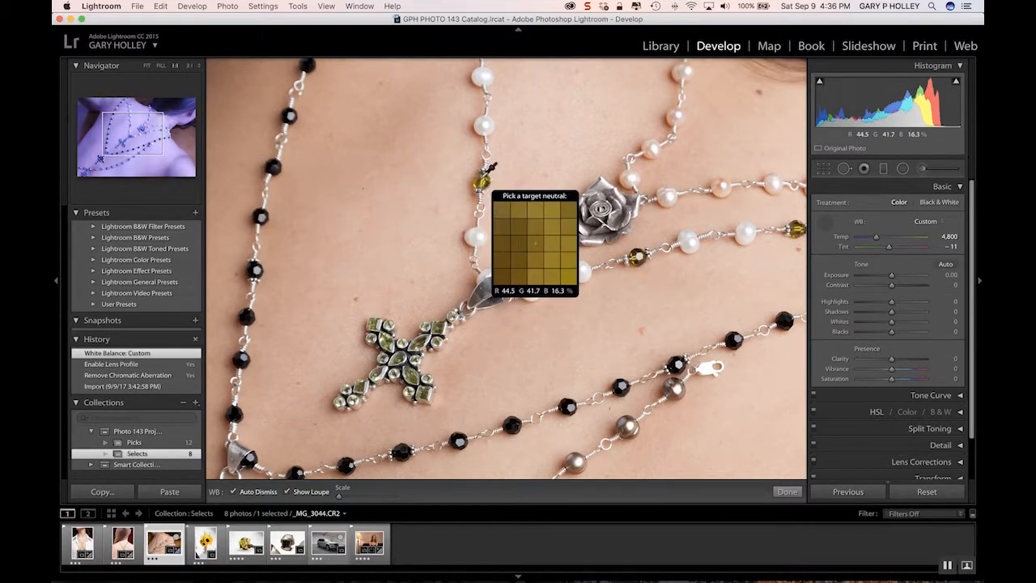
{"action": "left_click", "coordinate": [481, 178]}
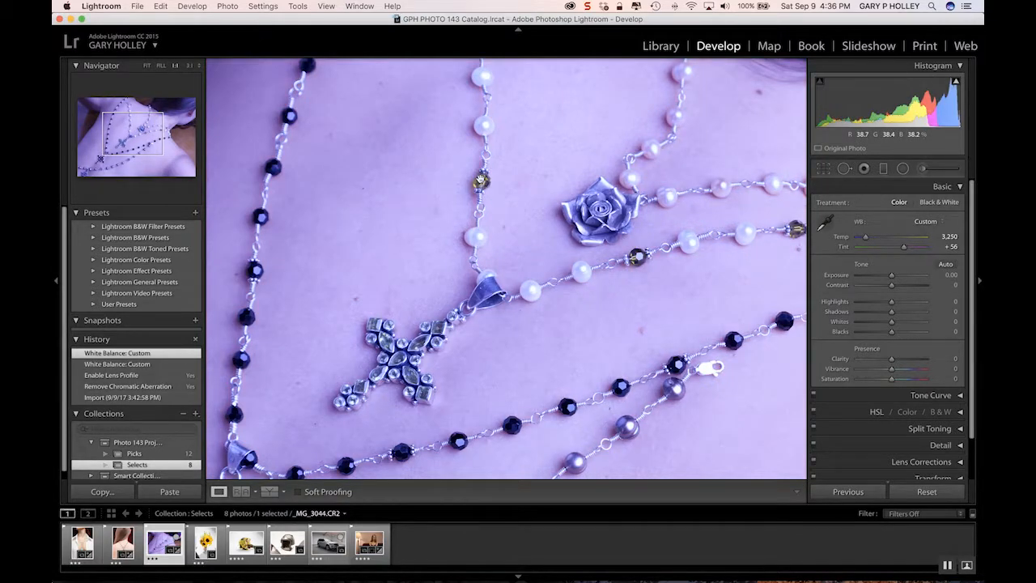
{"action": "left_click", "coordinate": [712, 218]}
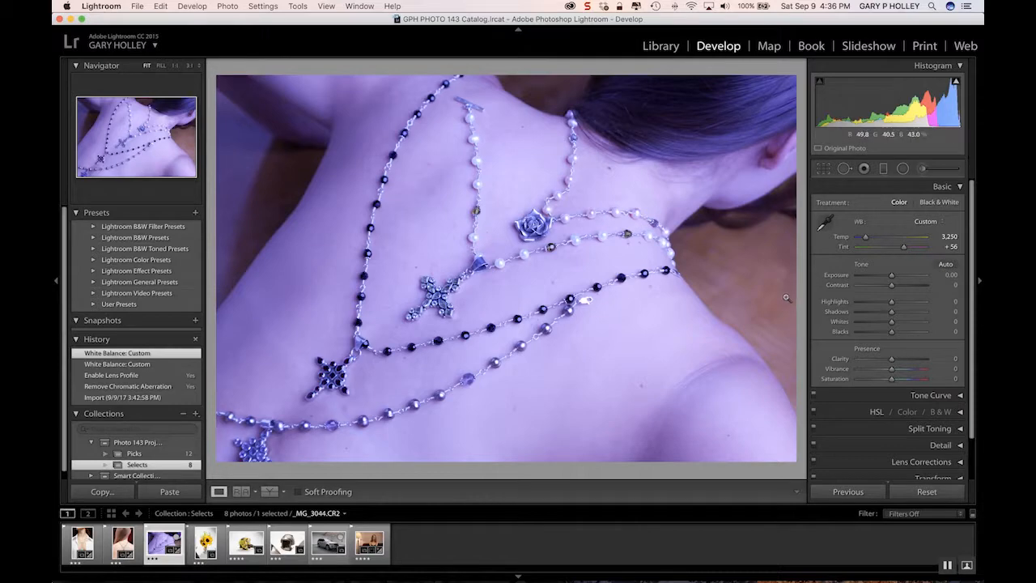
{"action": "key", "text": "super+z"}
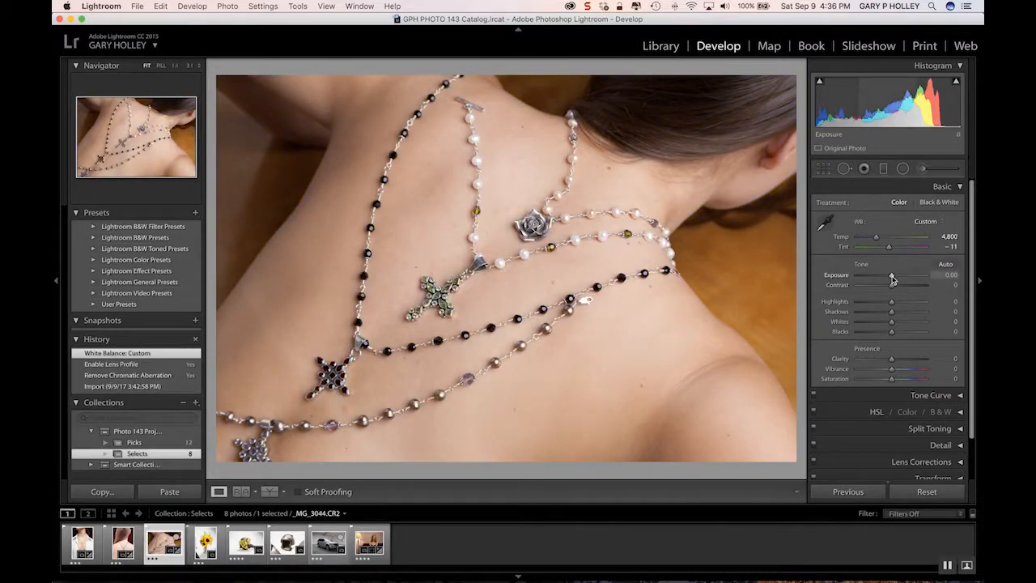
Set Exposure to +0.50, Shadows to +43 and Blacks to −22 on the draped necklaces photo, and check the white pearls at 1:1.
{"action": "left_click_drag", "start_coordinate": [891, 279], "coordinate": [895, 278]}
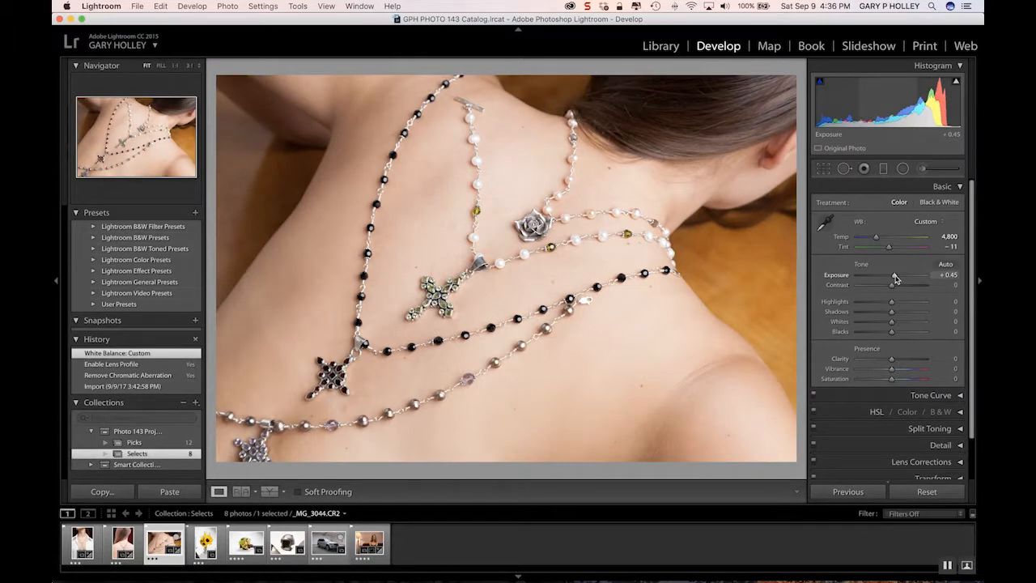
{"action": "left_click_drag", "start_coordinate": [895, 279], "coordinate": [896, 278]}
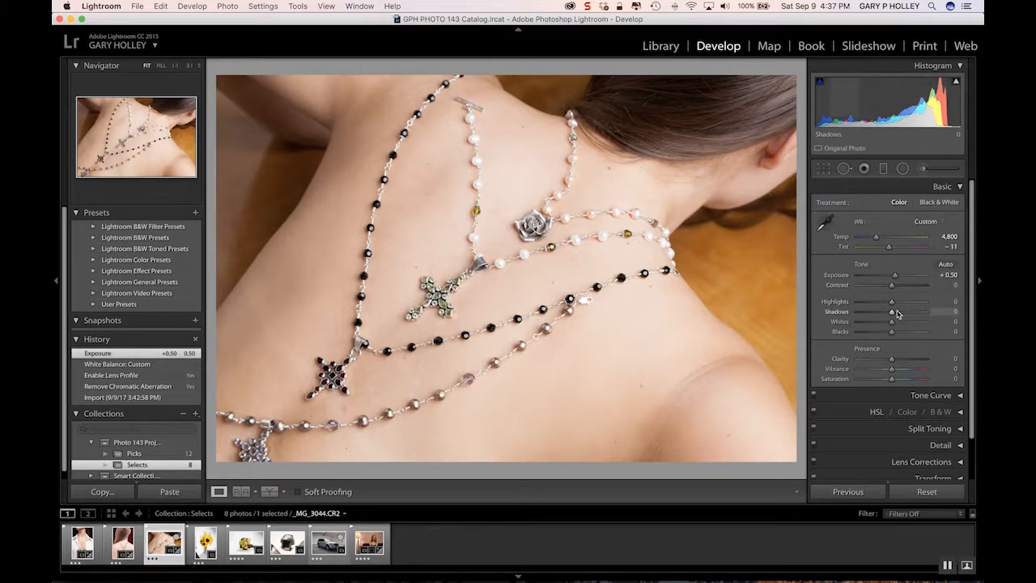
{"action": "mouse_move", "coordinate": [892, 314]}
{"action": "left_mouse_down"}
{"action": "mouse_move", "coordinate": [920, 316]}
{"action": "mouse_move", "coordinate": [905, 316]}
{"action": "left_mouse_up"}
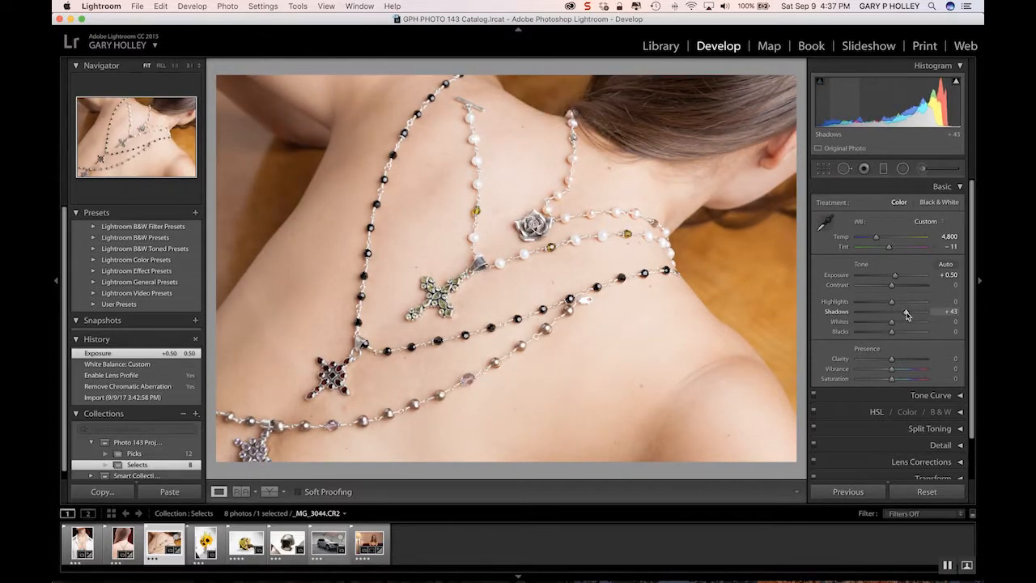
{"action": "left_click_drag", "start_coordinate": [906, 314], "coordinate": [879, 325]}
{"action": "key", "text": "super+z"}
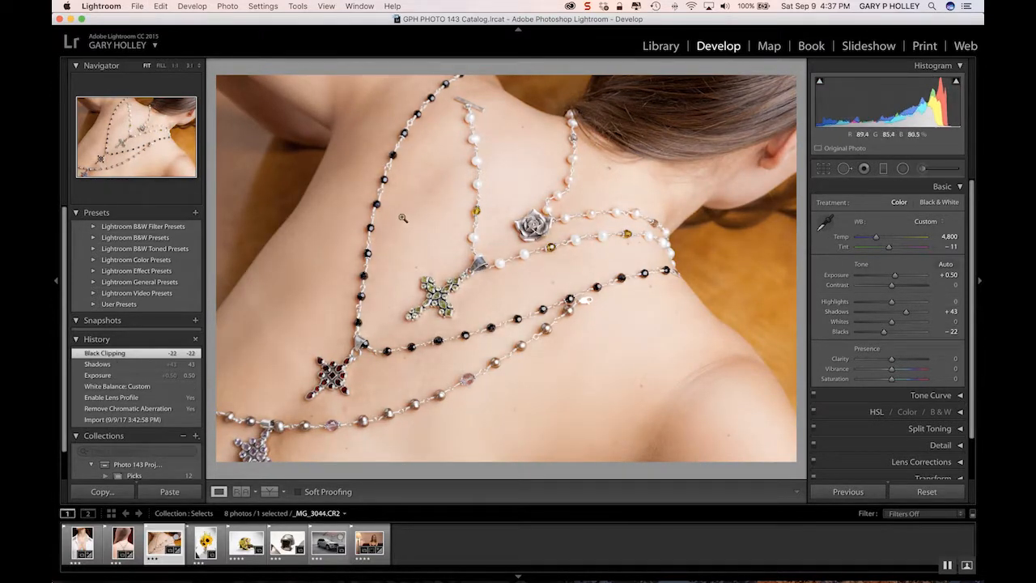
{"action": "left_click", "coordinate": [474, 161]}
{"action": "mouse_move", "coordinate": [956, 84]}
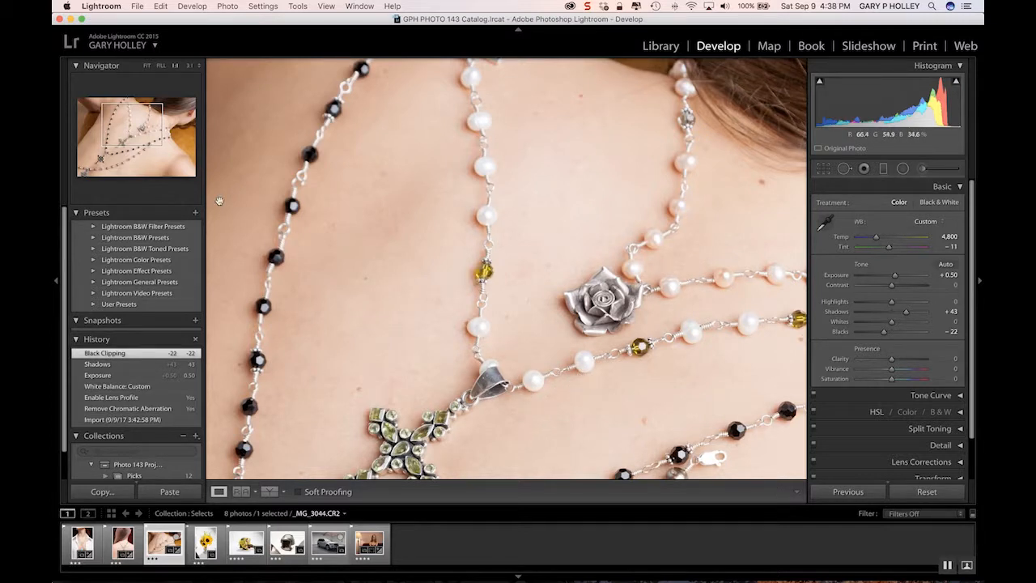
{"action": "left_click", "coordinate": [492, 215]}
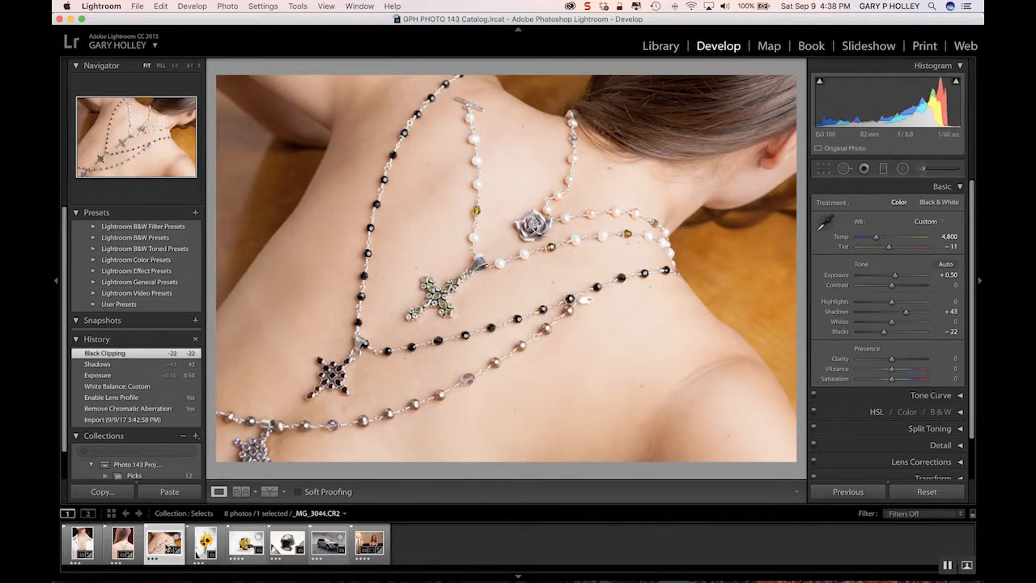
Compare the turquoise pendant photo with the cross necklace photo, examining the chain, pearls and cross pendant up close at 1:1.
{"action": "left_click", "coordinate": [205, 547]}
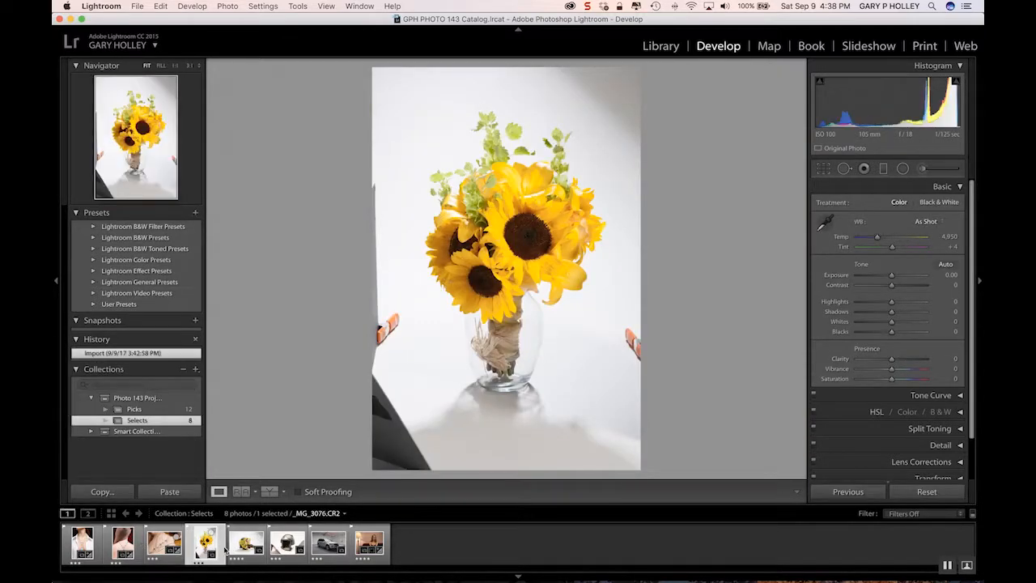
{"action": "left_click", "coordinate": [93, 546]}
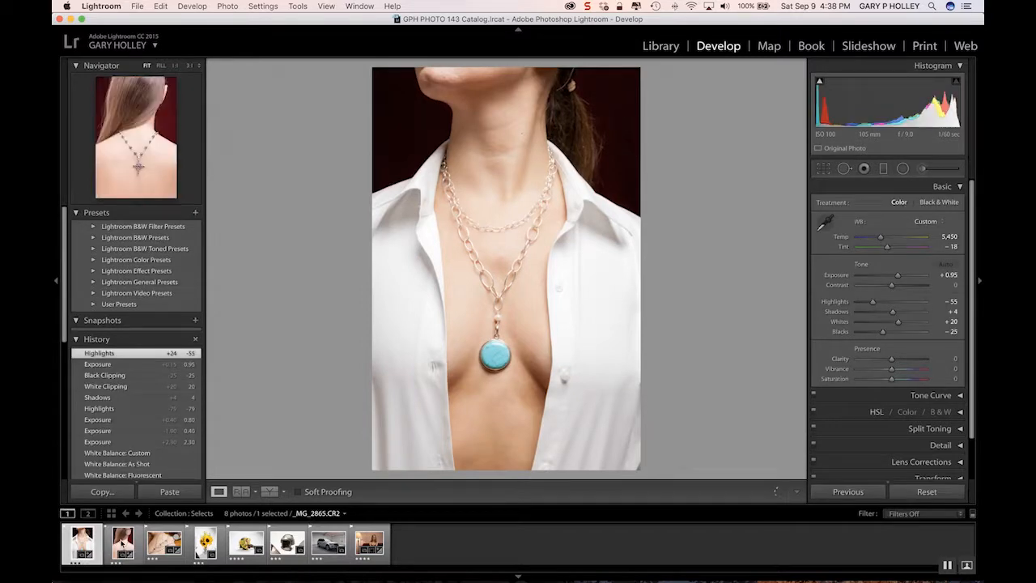
{"action": "left_click", "coordinate": [122, 541]}
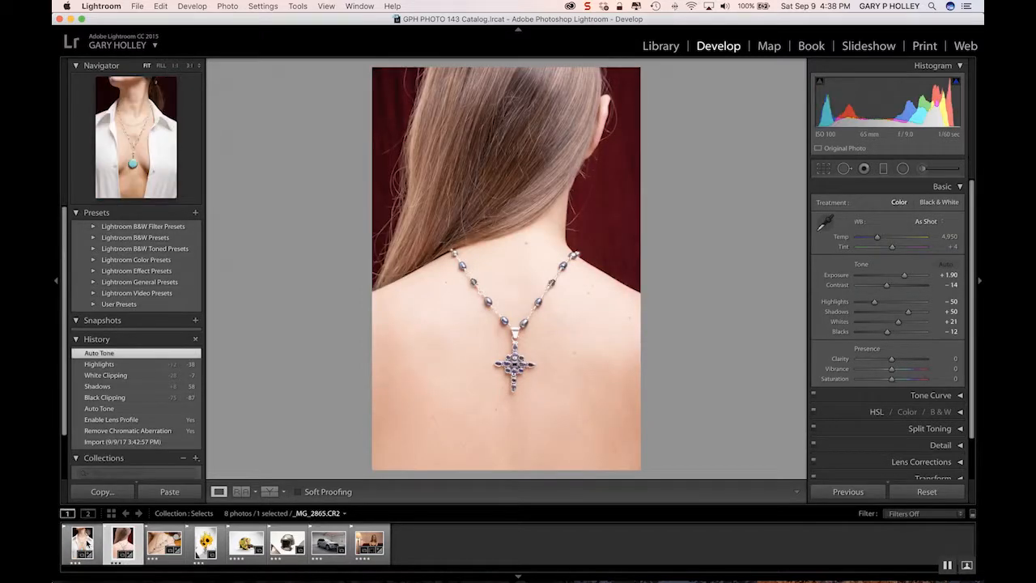
{"action": "left_click", "coordinate": [87, 545]}
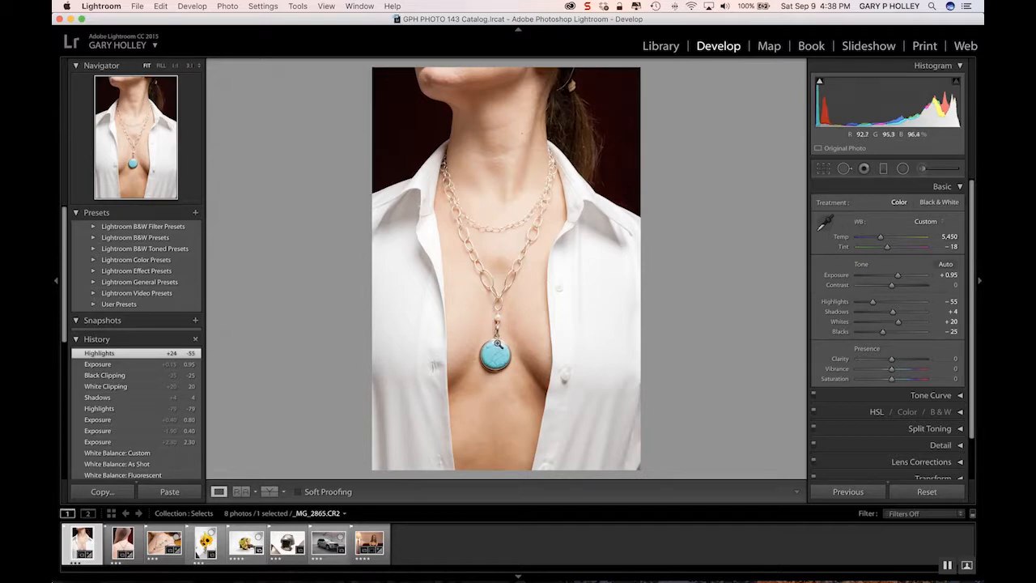
{"action": "left_click", "coordinate": [499, 334]}
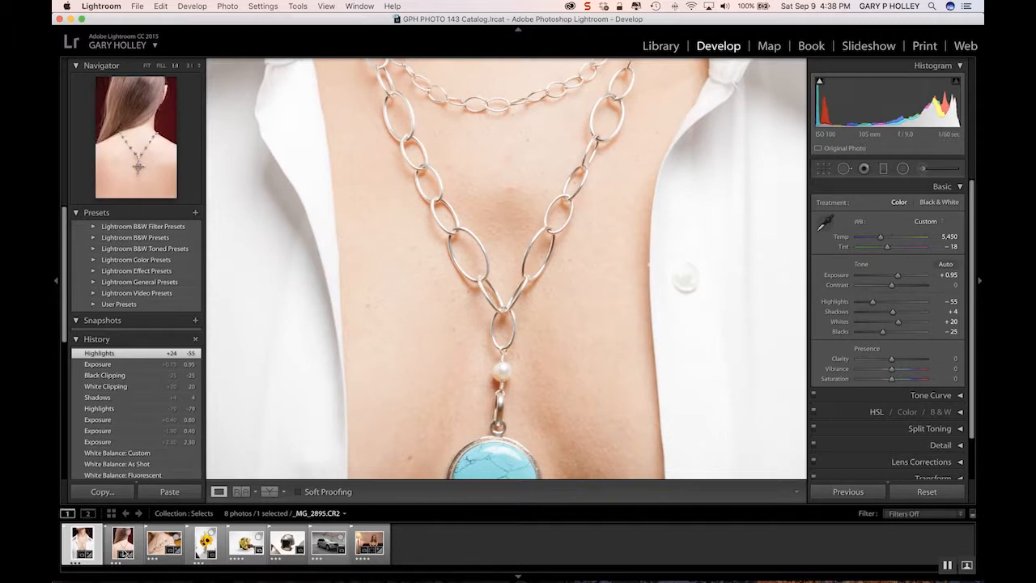
{"action": "left_click", "coordinate": [123, 542]}
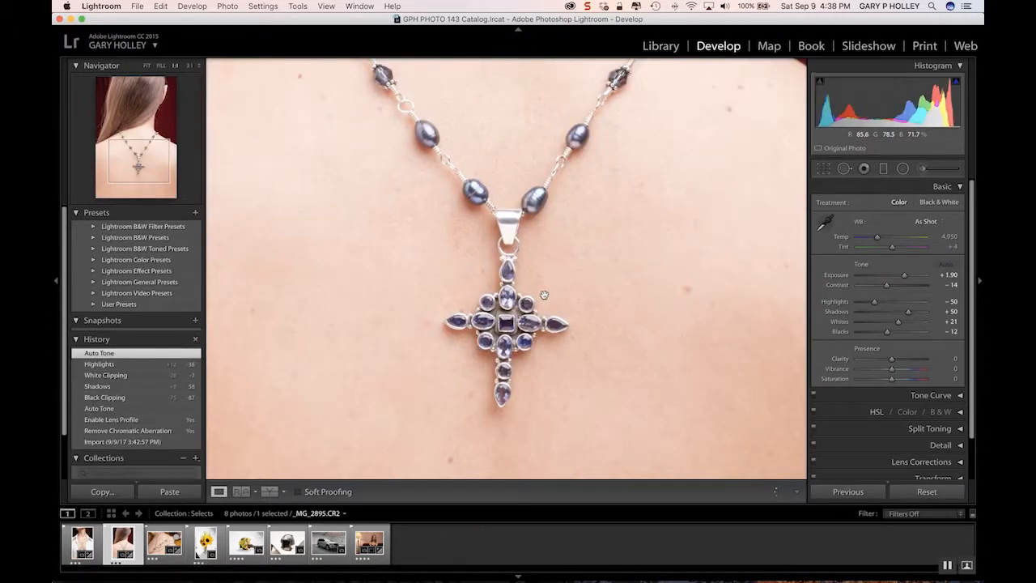
{"action": "left_click_drag", "start_coordinate": [561, 250], "coordinate": [567, 269]}
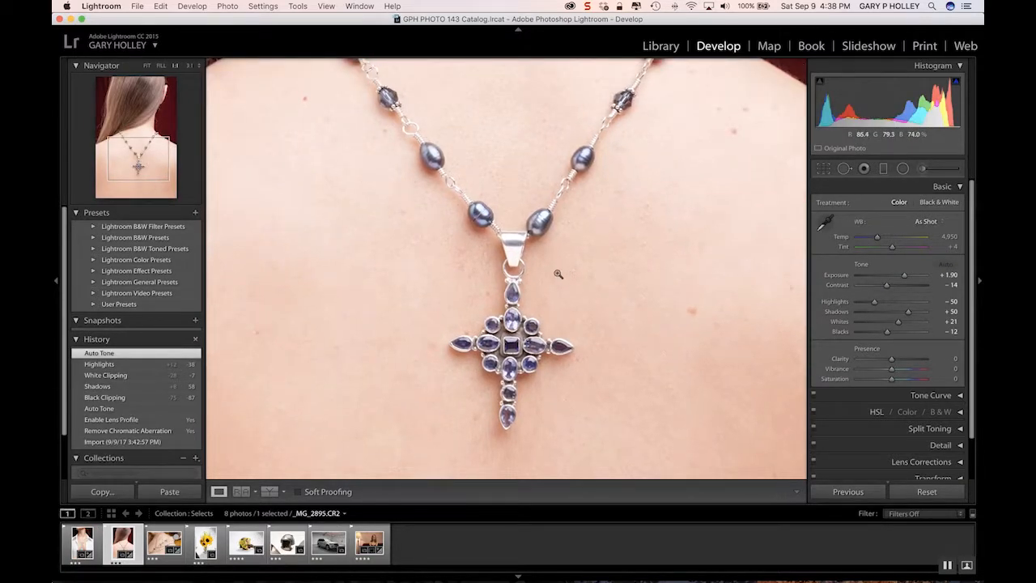
{"action": "left_click", "coordinate": [566, 275]}
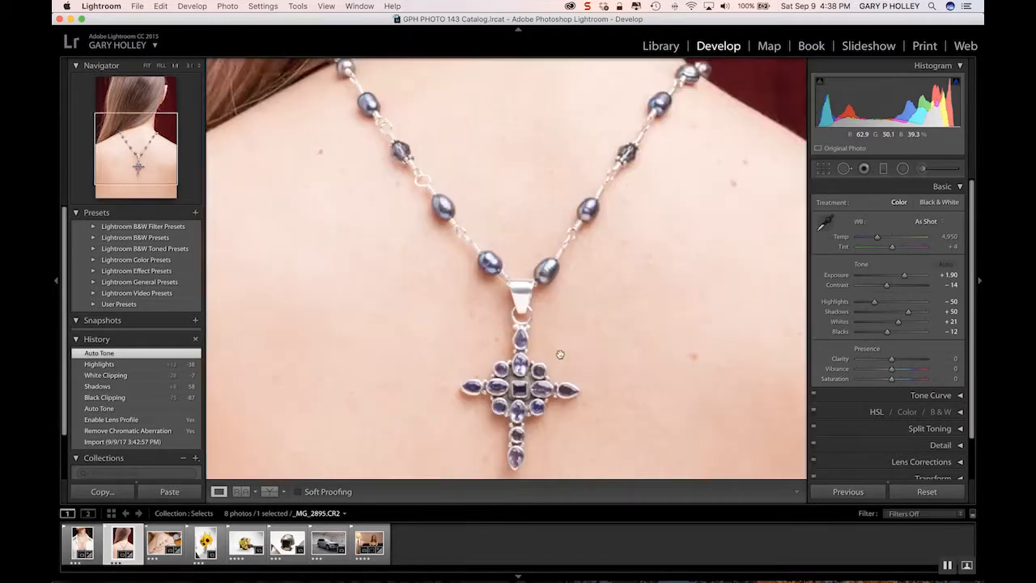
{"action": "left_click", "coordinate": [517, 348]}
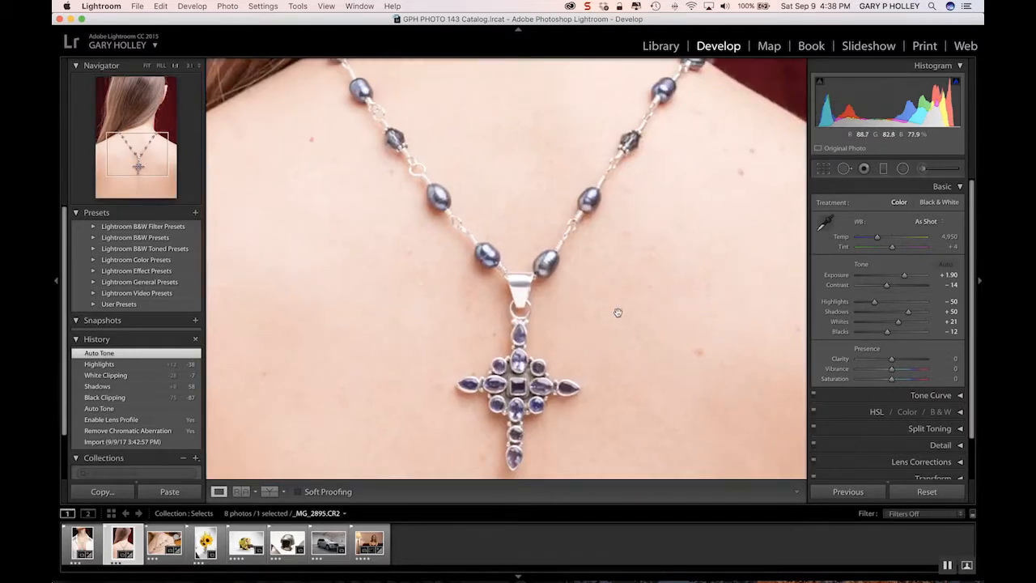
{"action": "left_click_drag", "start_coordinate": [618, 312], "coordinate": [595, 231]}
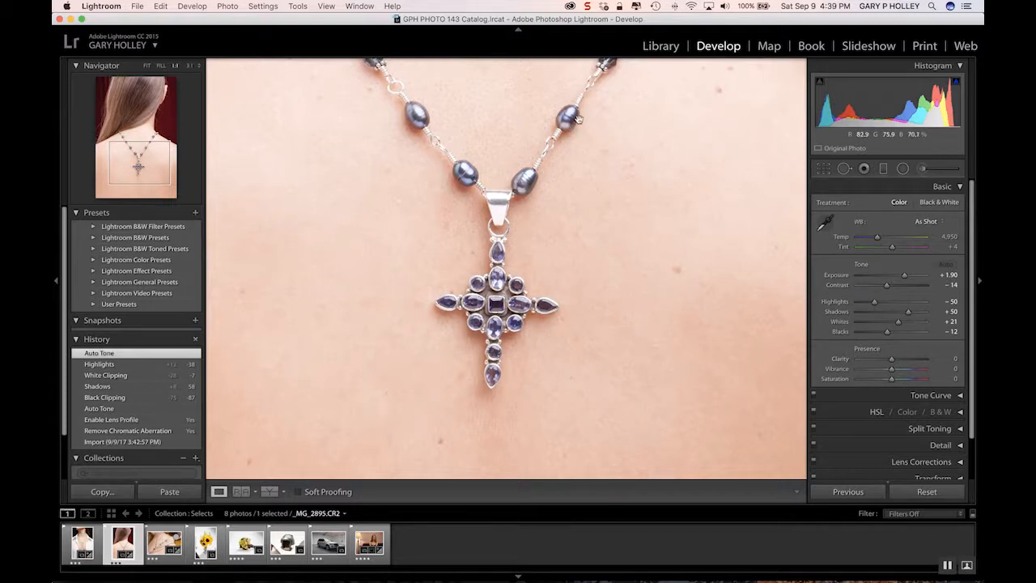
{"action": "left_click_drag", "start_coordinate": [593, 151], "coordinate": [605, 171]}
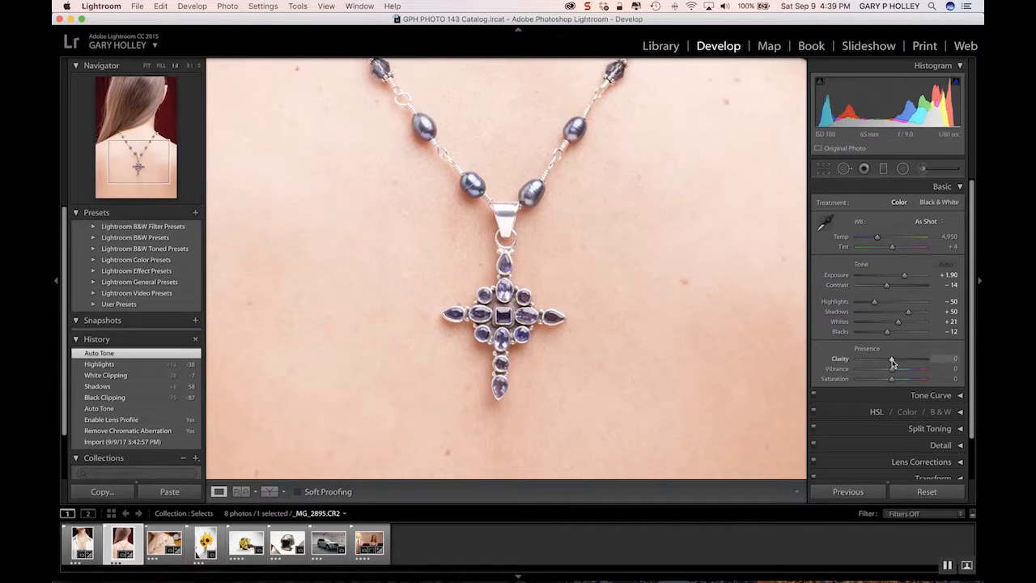
Try Clarity +100 and then Contrast +100 on the cross necklace photo, undoing each change.
{"action": "left_click_drag", "start_coordinate": [891, 363], "coordinate": [958, 363]}
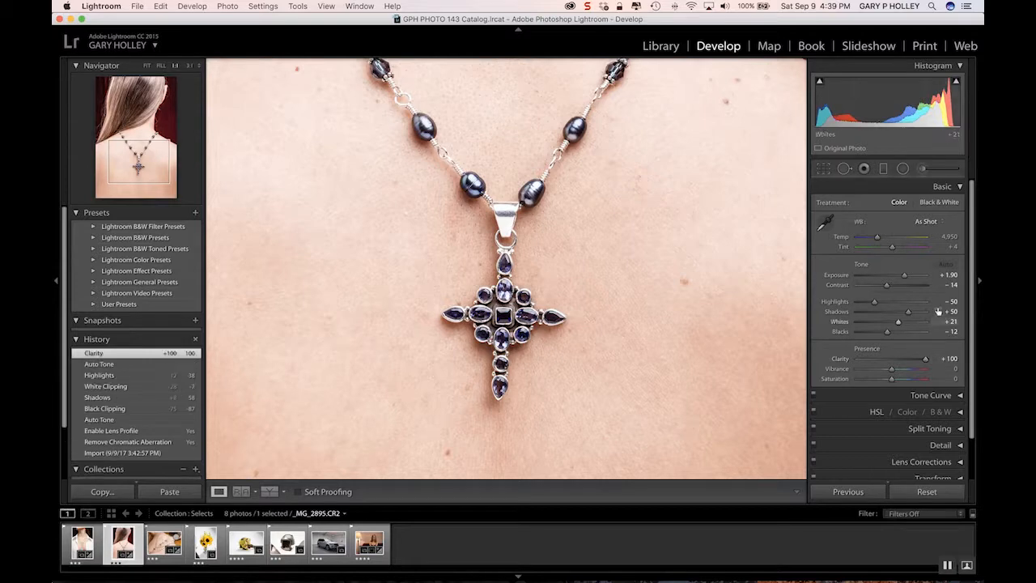
{"action": "key", "text": "super+z"}
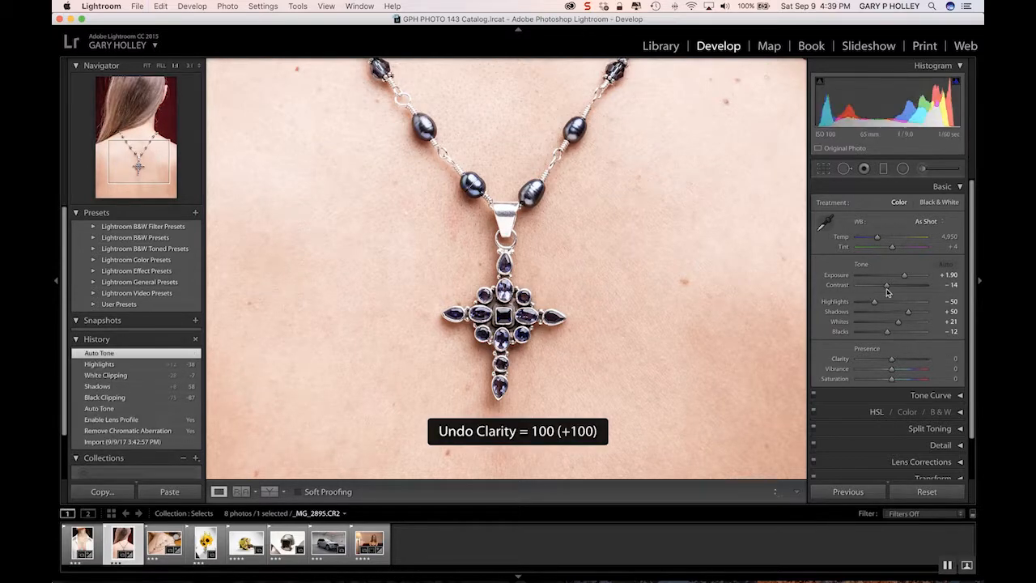
{"action": "left_click_drag", "start_coordinate": [887, 285], "coordinate": [940, 287]}
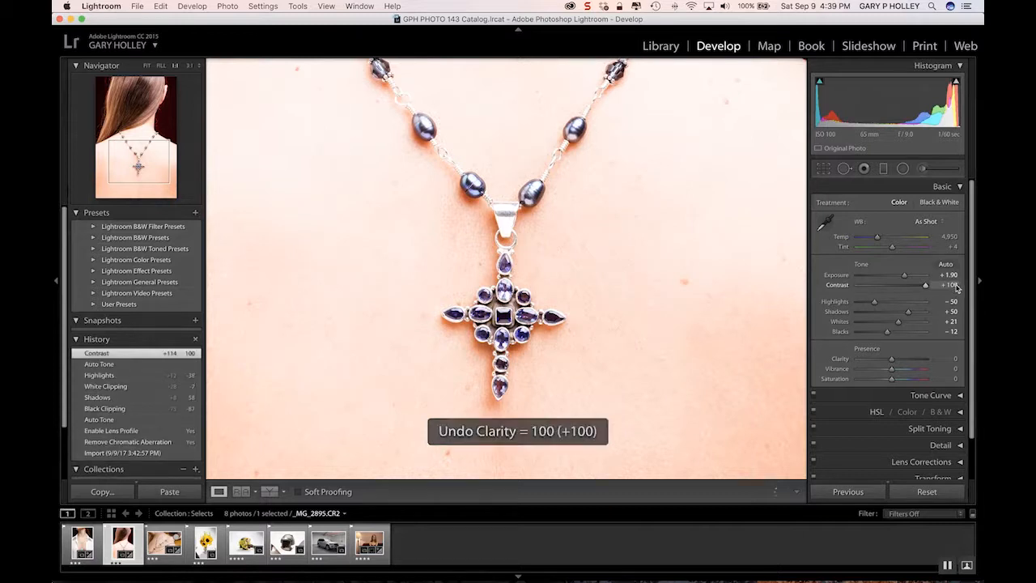
{"action": "key", "text": "super+z"}
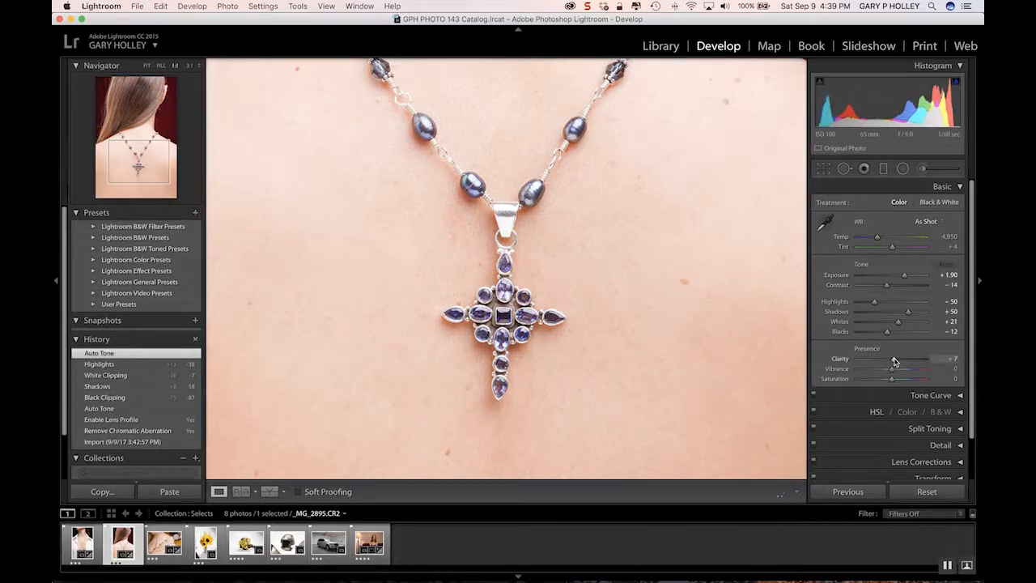
Test Clarity and Vibrance at −100 on the cross necklace photo, and set Clarity to +24 and Vibrance to +20.
{"action": "left_click_drag", "start_coordinate": [895, 360], "coordinate": [842, 366]}
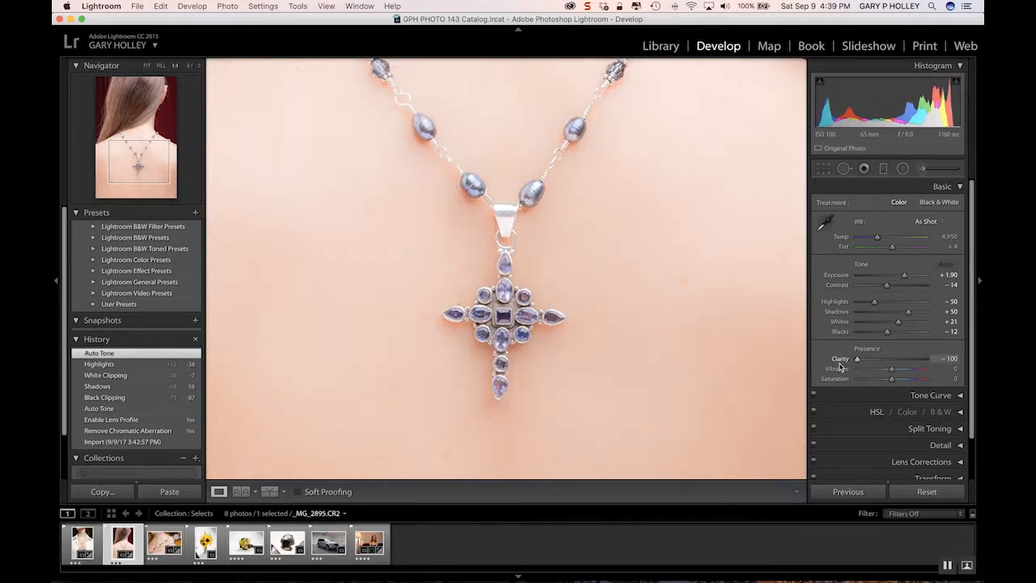
{"action": "left_click_drag", "start_coordinate": [857, 363], "coordinate": [901, 368]}
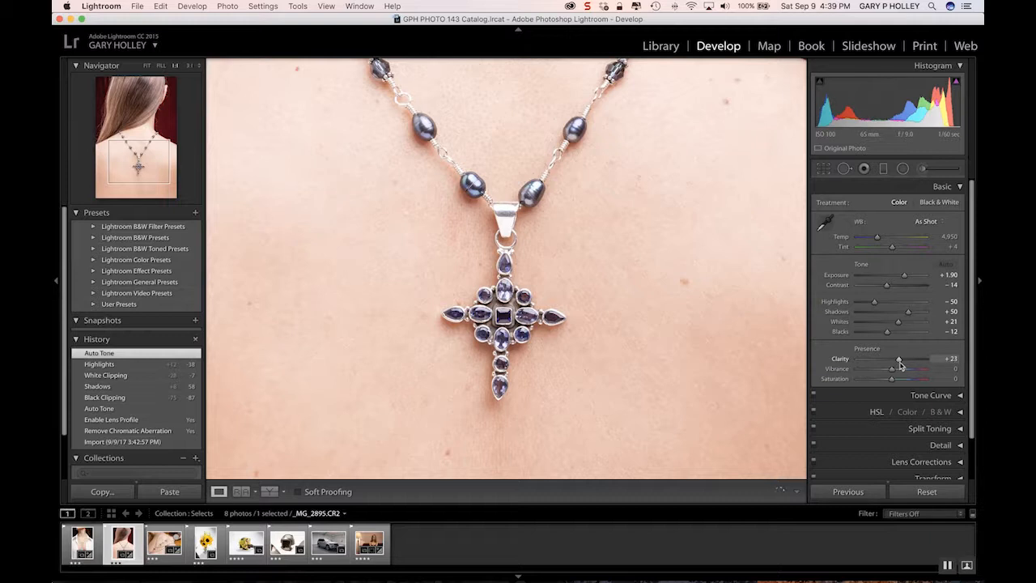
{"action": "left_click_drag", "start_coordinate": [900, 365], "coordinate": [898, 361]}
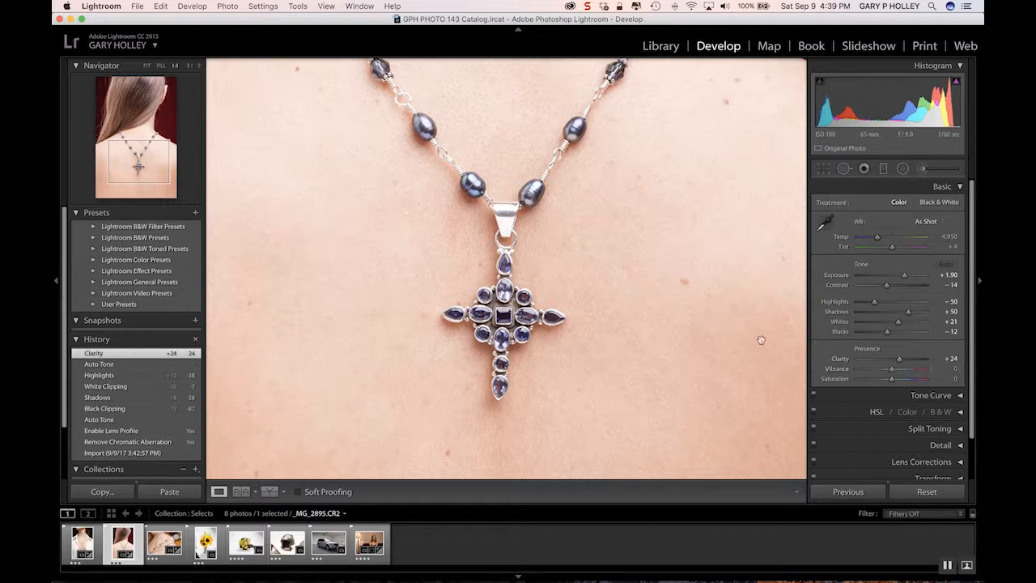
{"action": "left_click_drag", "start_coordinate": [894, 372], "coordinate": [846, 373]}
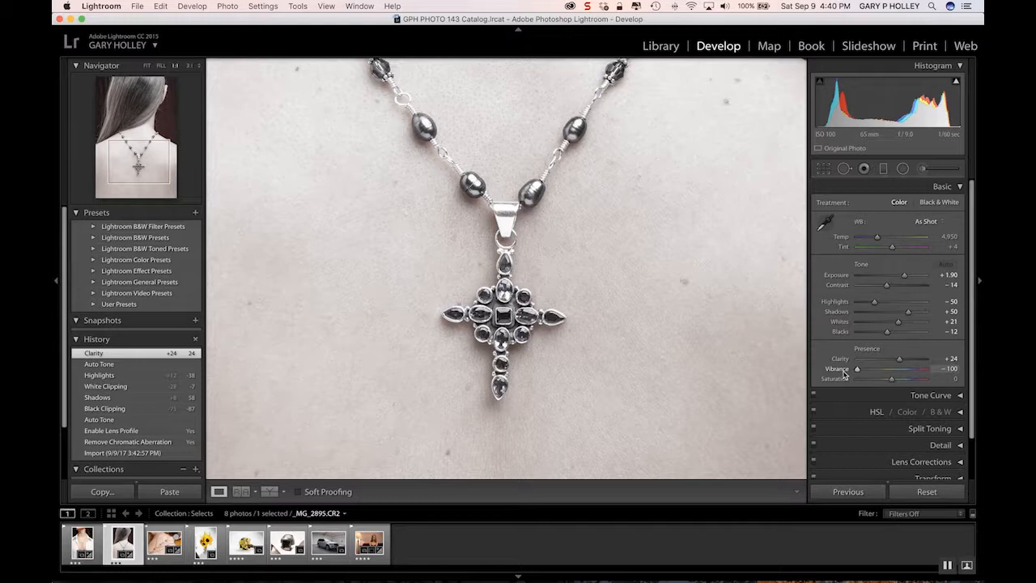
{"action": "left_click_drag", "start_coordinate": [859, 374], "coordinate": [901, 374]}
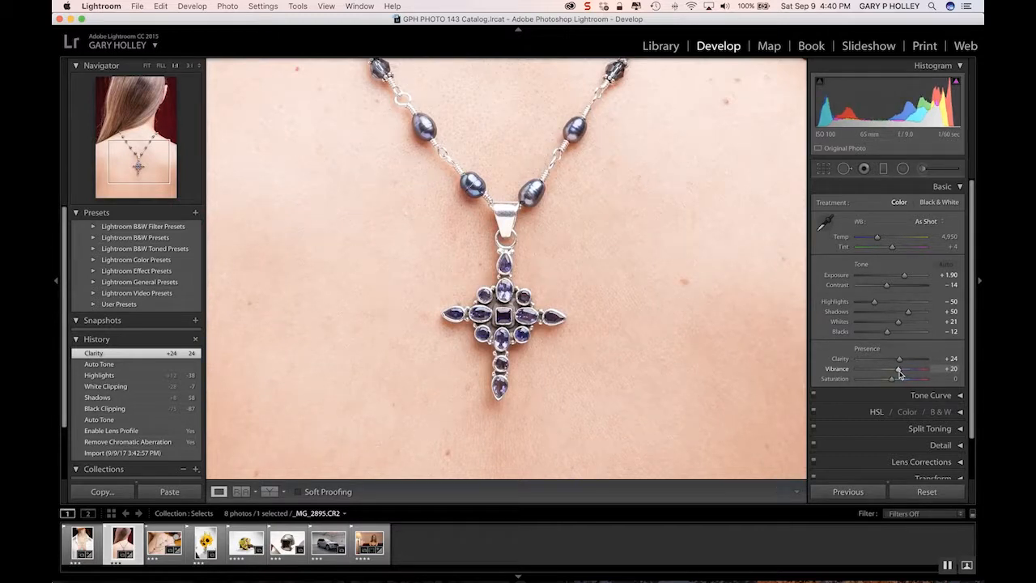
Try Saturation at +100 and −100 on the full cross necklace photo, and undo both Saturation changes.
{"action": "left_click_drag", "start_coordinate": [899, 373], "coordinate": [952, 382]}
{"action": "left_click", "coordinate": [603, 302]}
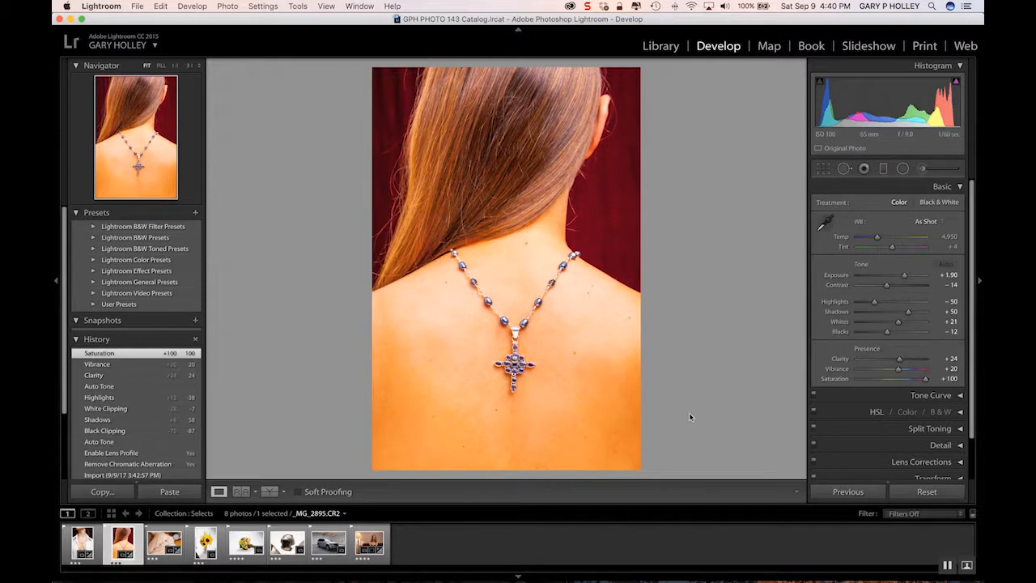
{"action": "left_click_drag", "start_coordinate": [925, 379], "coordinate": [834, 387]}
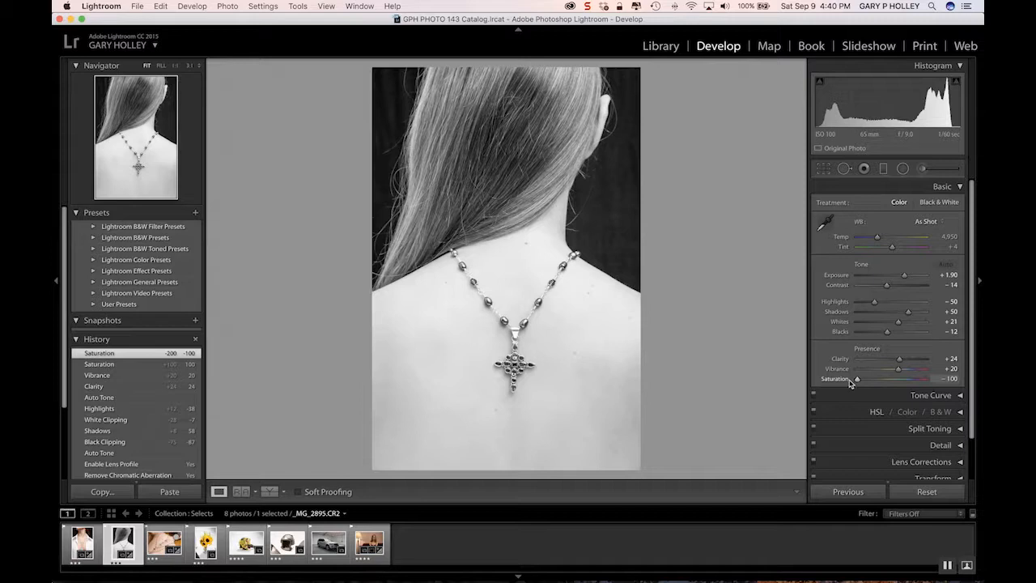
{"action": "key", "text": "super+z"}
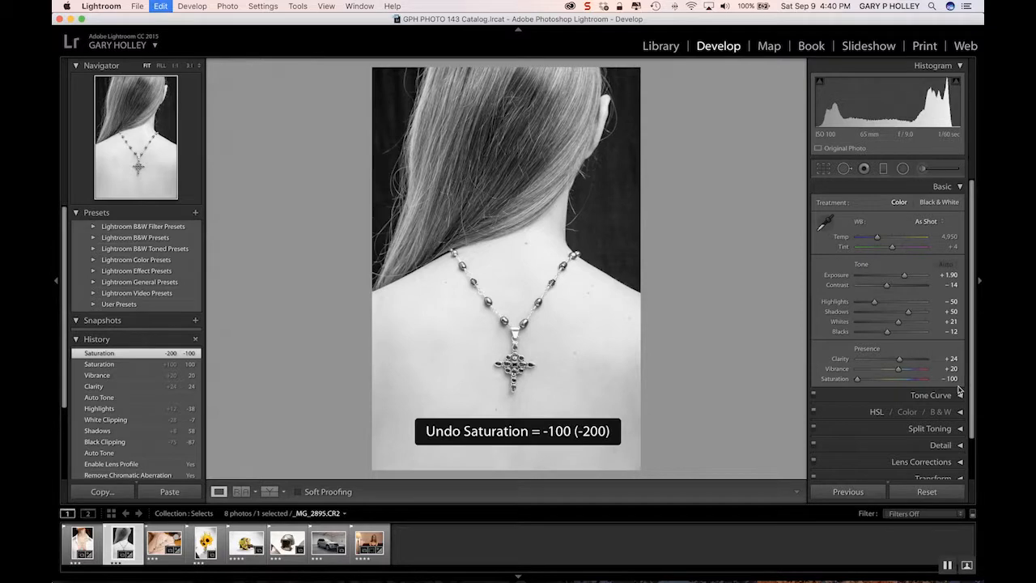
{"action": "key", "text": "super+z"}
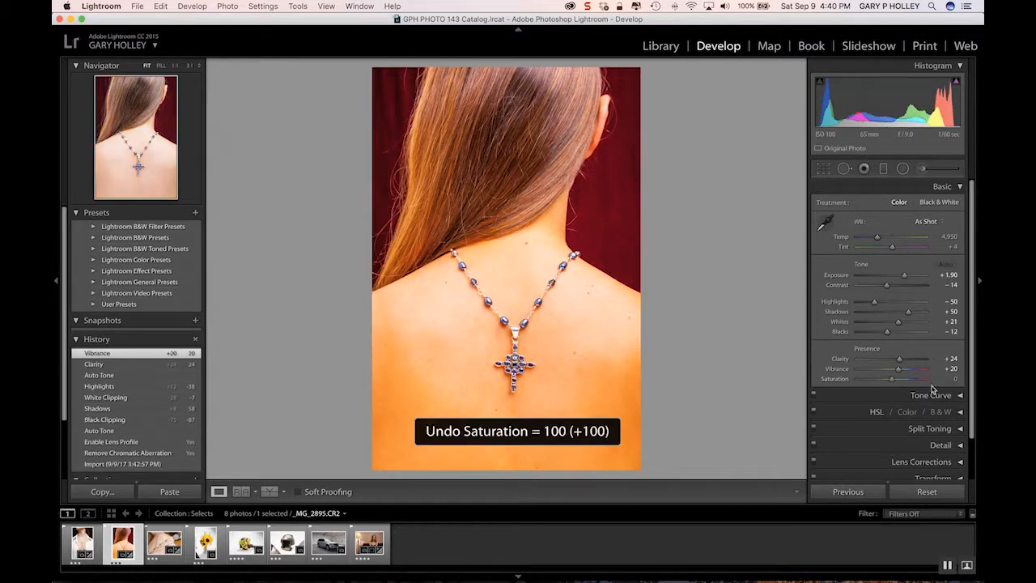
Inspect the cross pendant at 1:1 and in the full photo, collapse the edit history and switch to the Library grid.
{"action": "left_click", "coordinate": [522, 352]}
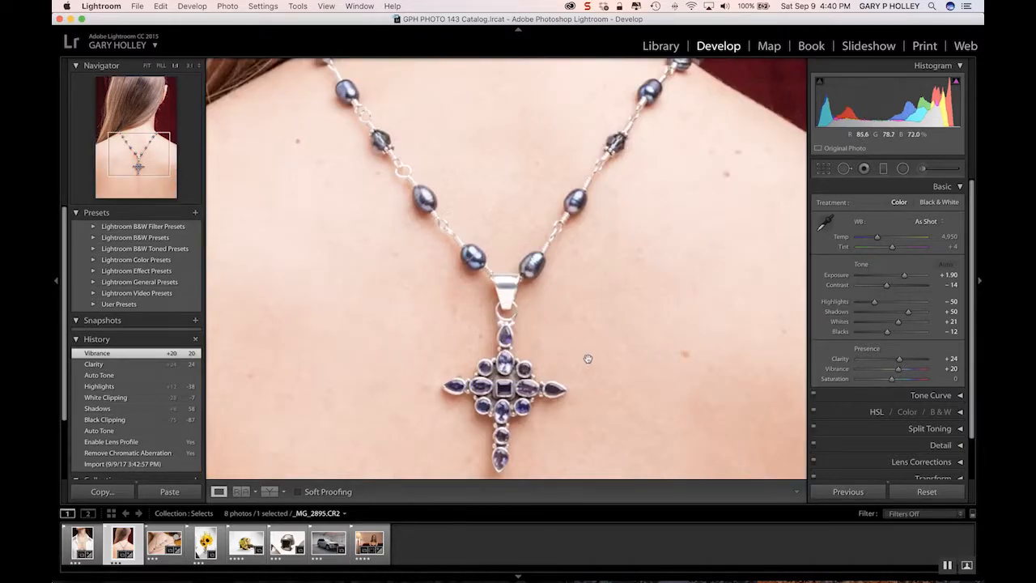
{"action": "left_click_drag", "start_coordinate": [587, 359], "coordinate": [596, 290]}
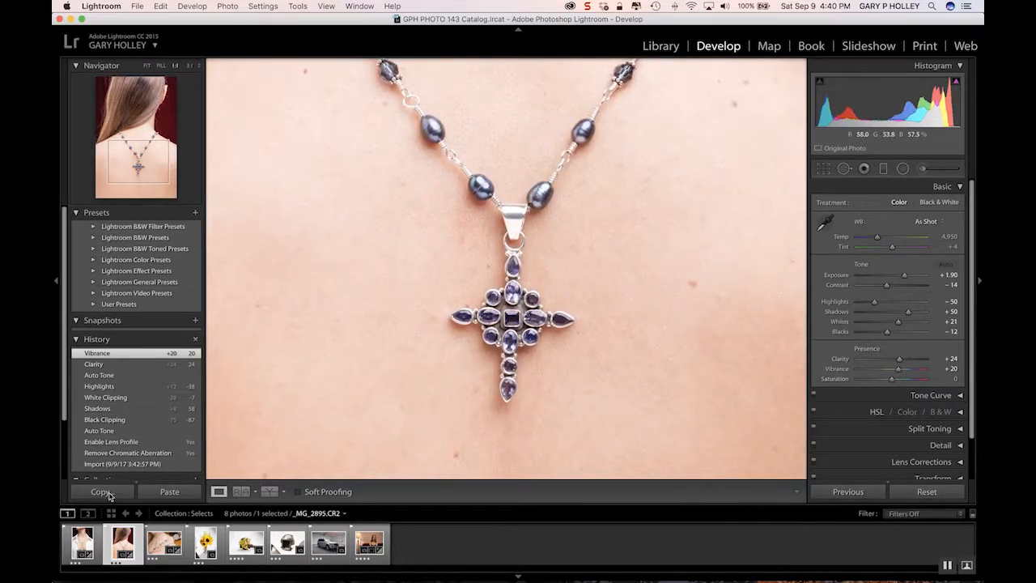
{"action": "left_click", "coordinate": [697, 302]}
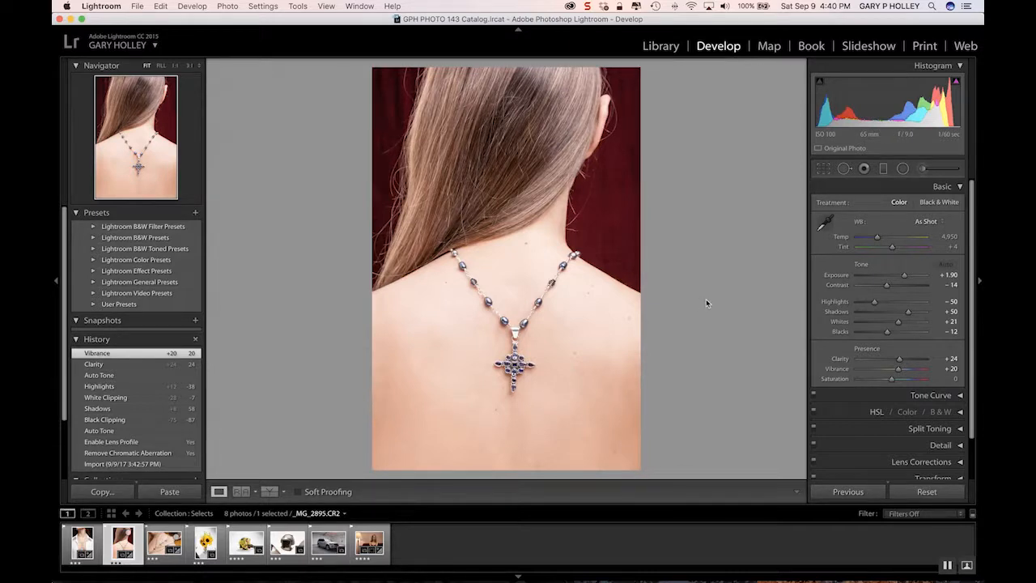
{"action": "left_click", "coordinate": [75, 340]}
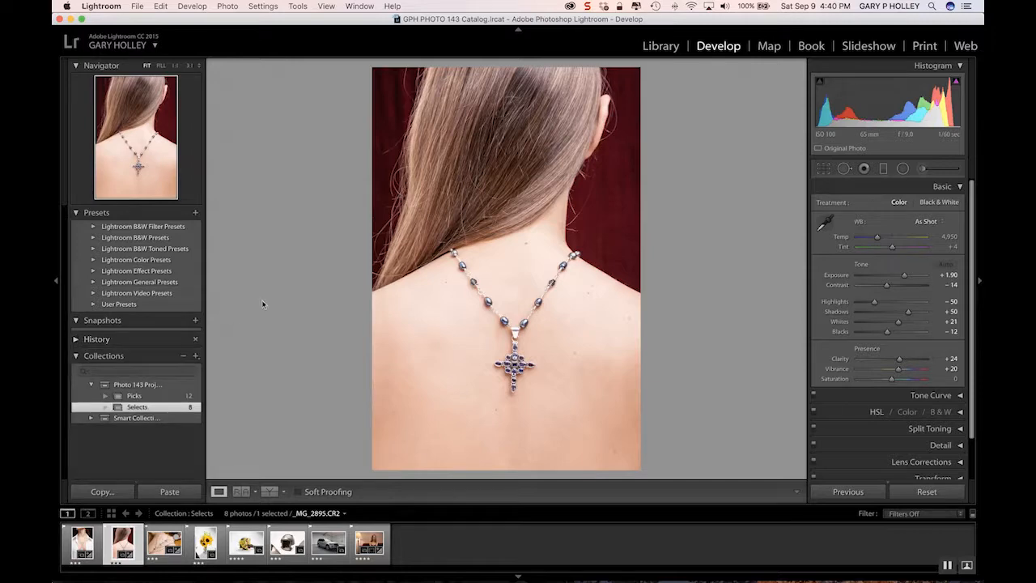
{"action": "left_click", "coordinate": [674, 49]}
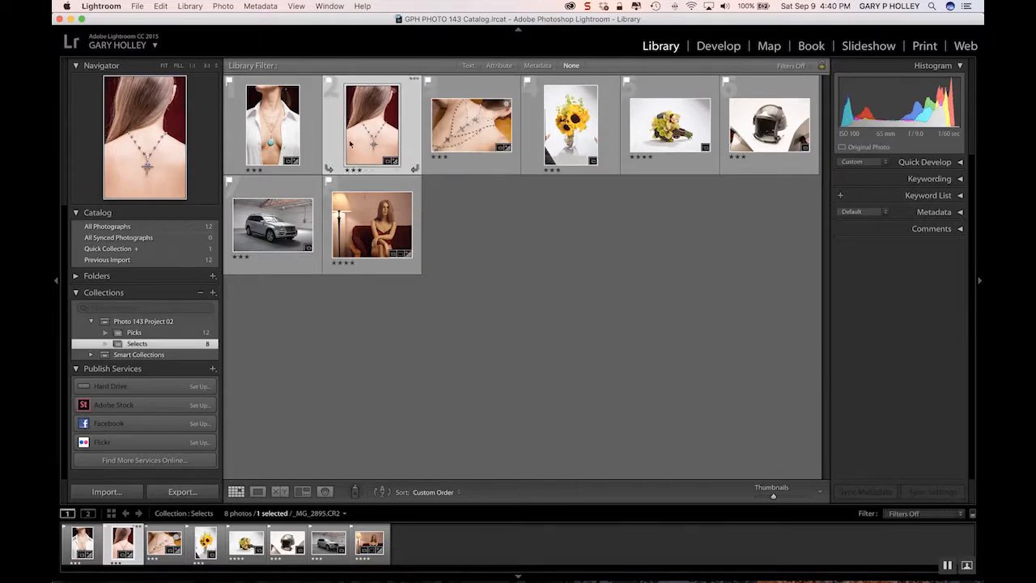